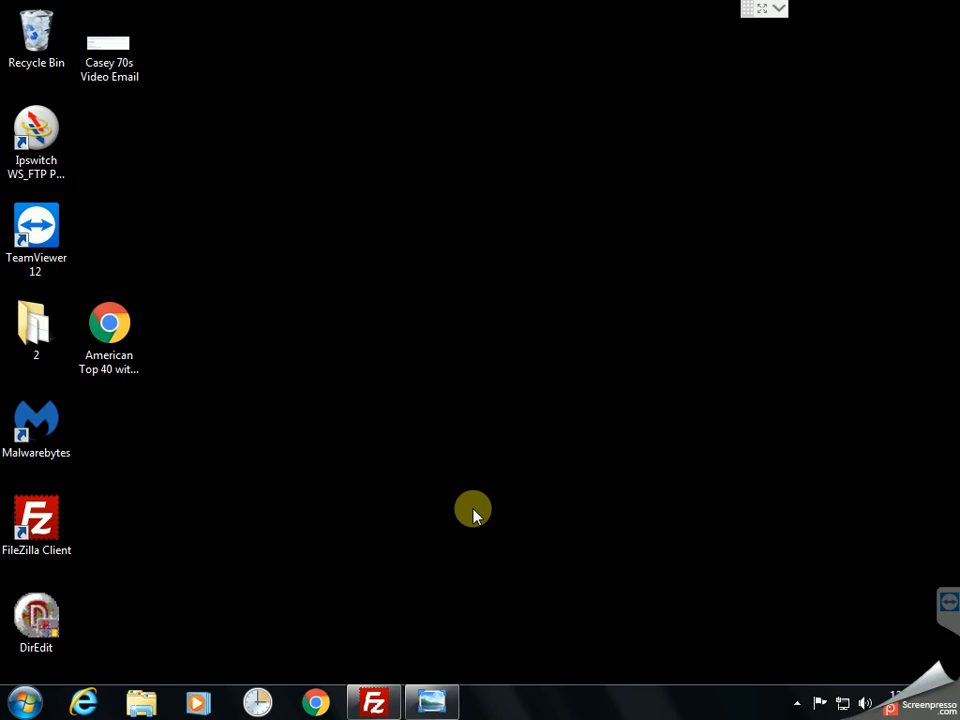
Step: Restore the Casey 70s Video Email image in Photo Viewer and move it to the upper left
{"action": "left_click", "coordinate": [437, 704]}
{"action": "left_click_drag", "start_coordinate": [457, 90], "coordinate": [434, 42]}
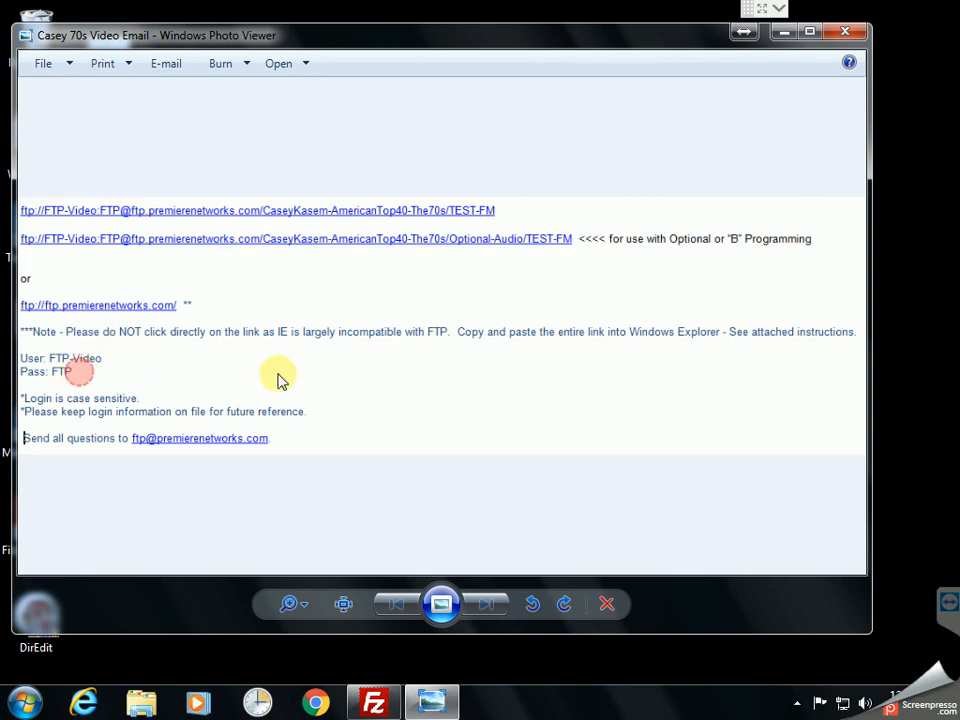
{"action": "left_click", "coordinate": [388, 703]}
Step: Quickconnect to ftp.premierenetworks.com using the emailed FTP username and password
{"action": "left_click", "coordinate": [899, 11]}
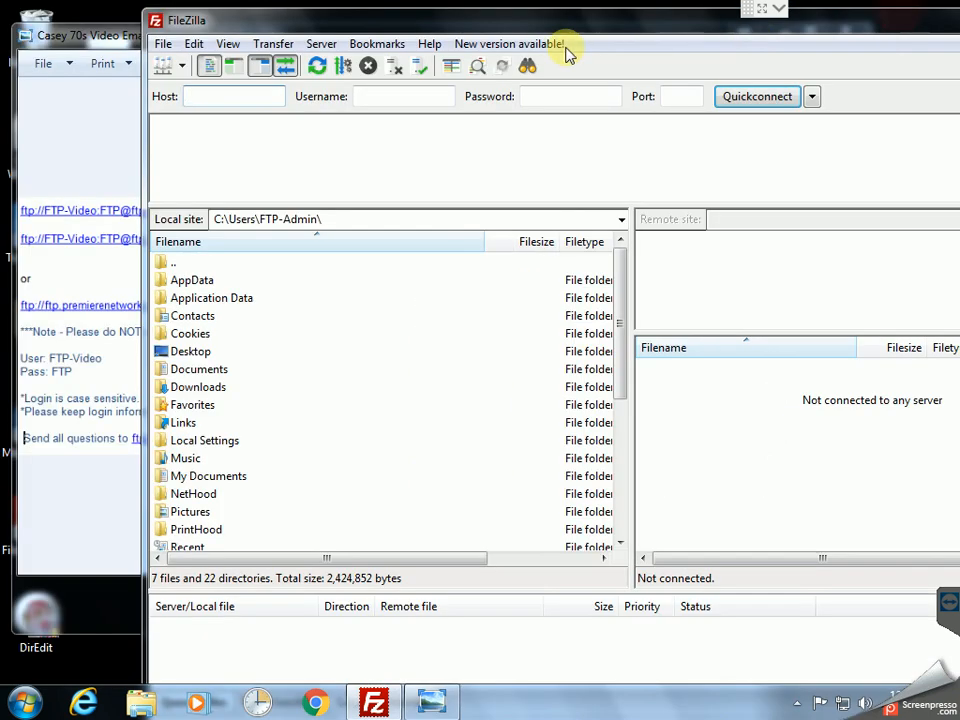
{"action": "left_click_drag", "start_coordinate": [510, 17], "coordinate": [572, 24]}
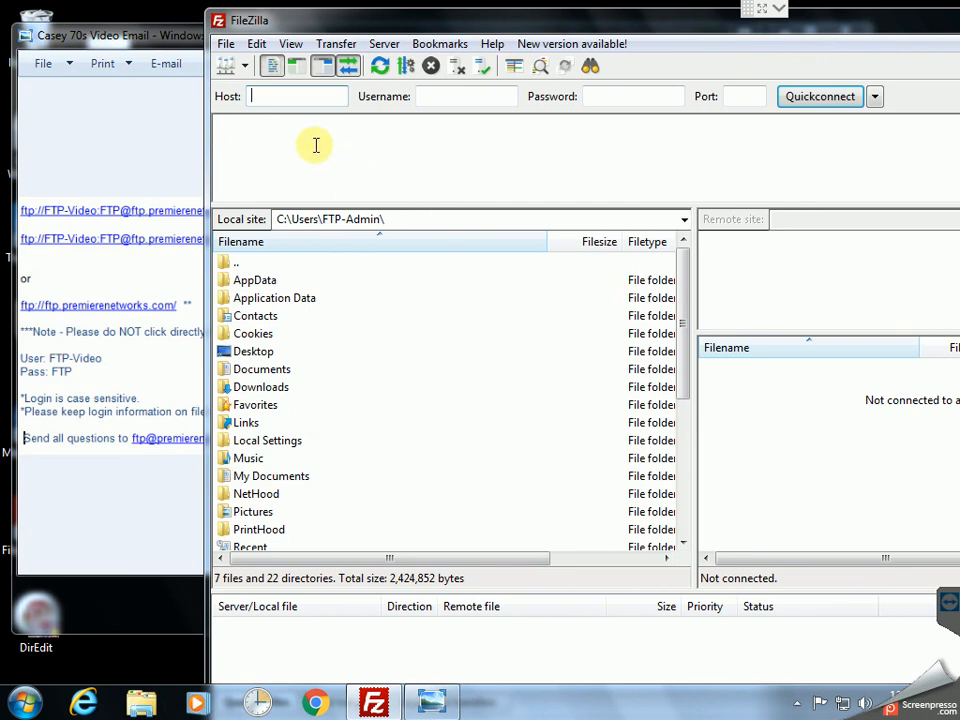
{"action": "mouse_move", "coordinate": [279, 103]}
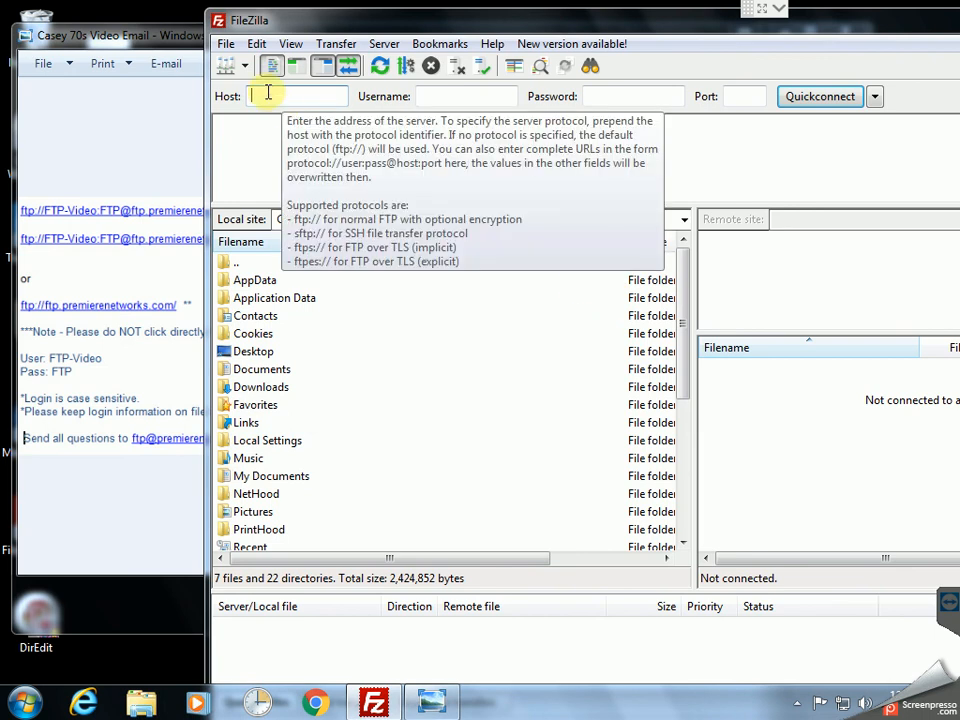
{"action": "type", "text": "ftp.pre"}
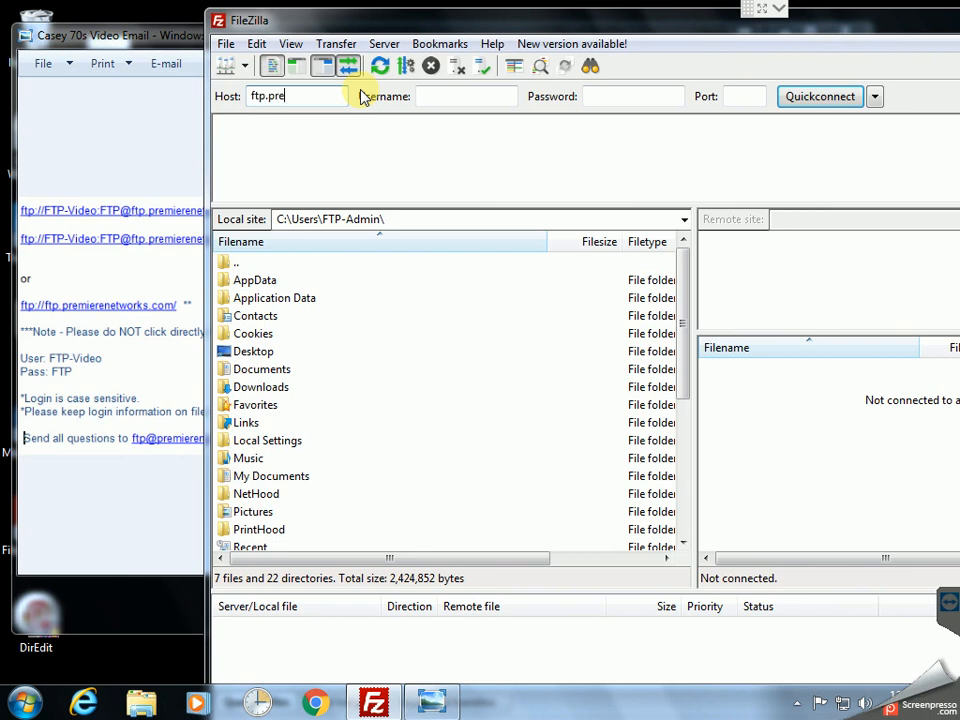
{"action": "type", "text": "mierenetworks.com"}
{"action": "key", "text": "Tab"}
{"action": "type", "text": "FTP"}
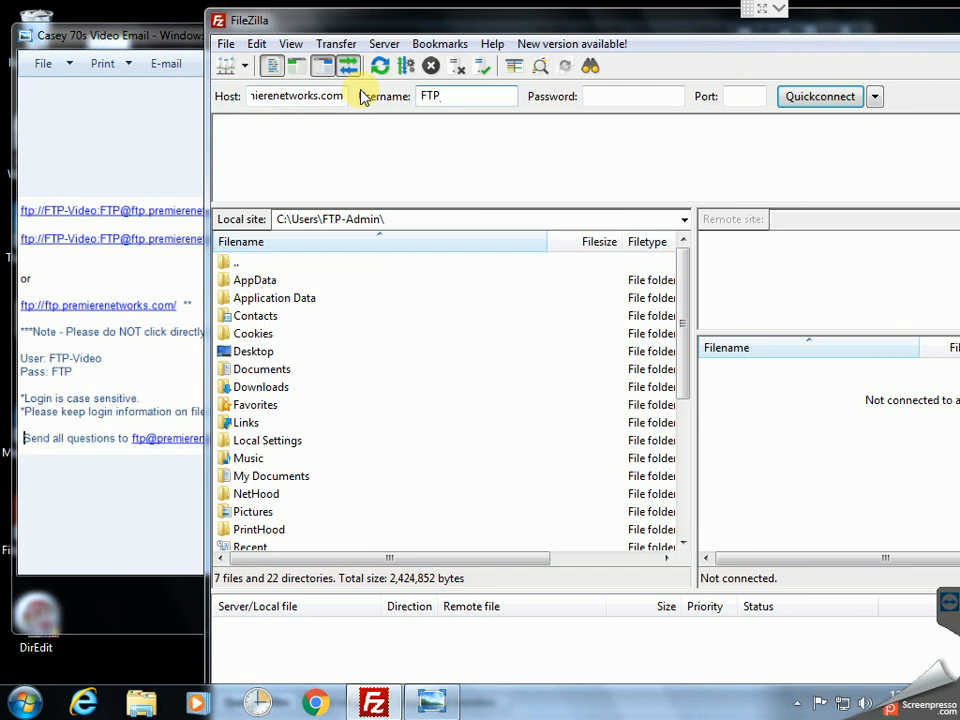
{"action": "type", "text": "-Video"}
{"action": "key", "text": "Tab"}
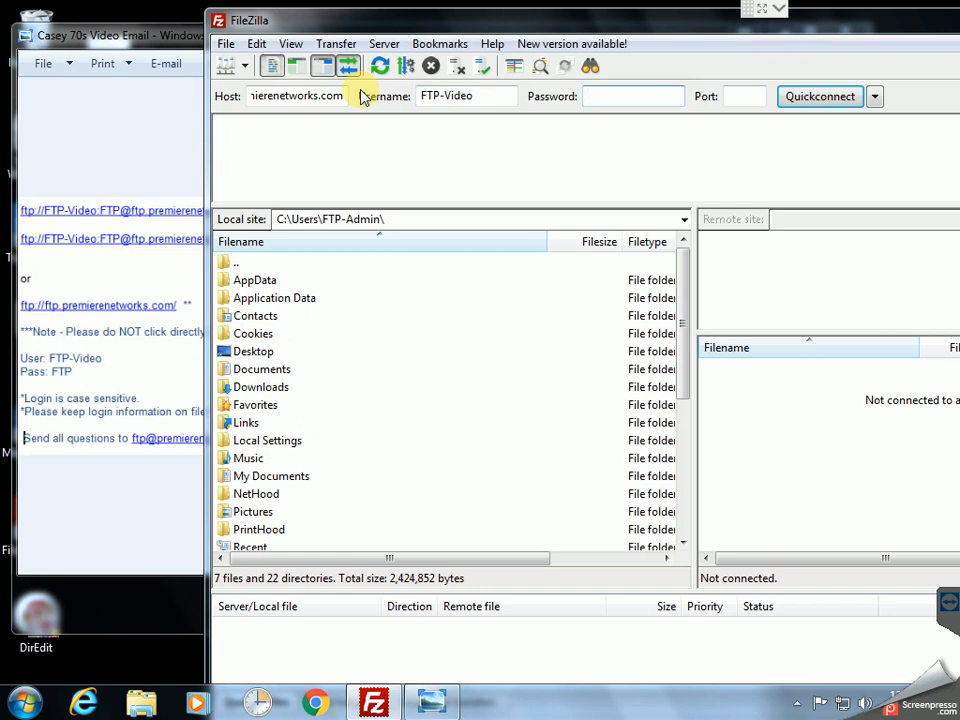
{"action": "type", "text": "FTP"}
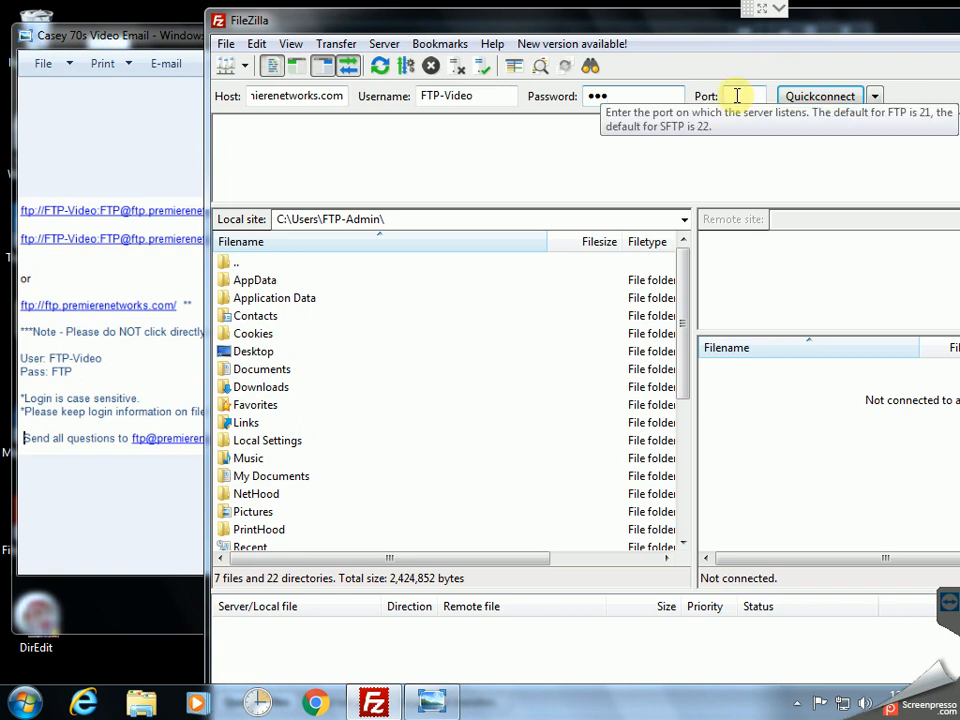
{"action": "left_click", "coordinate": [810, 98]}
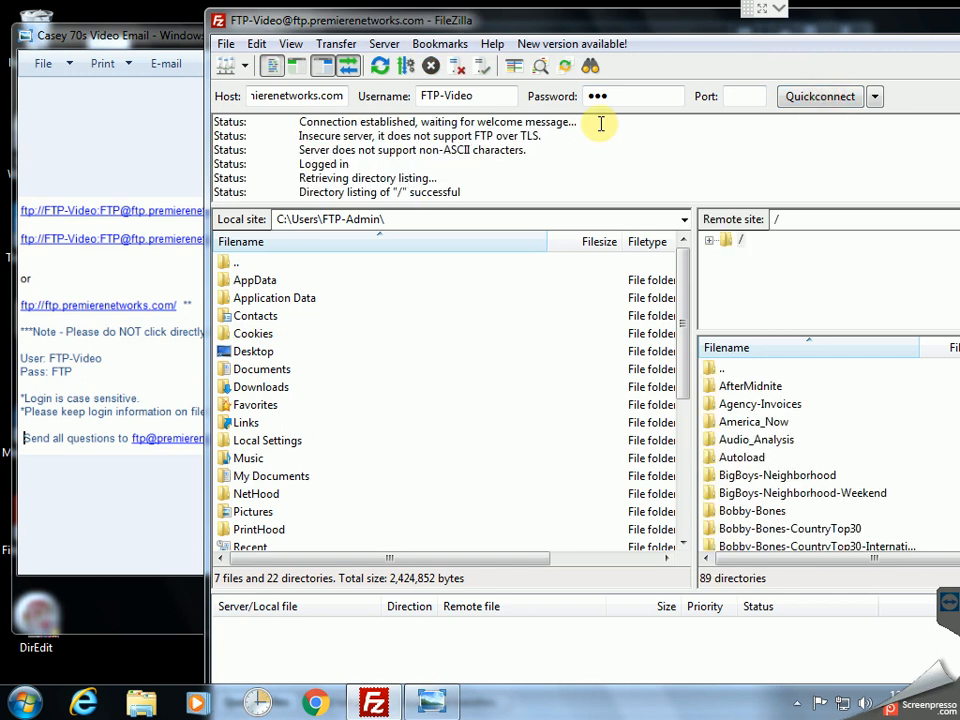
Step: Widen the remote name column and open the CaseyKasem-AmericanTop40-The70s folder
{"action": "left_click", "coordinate": [800, 457]}
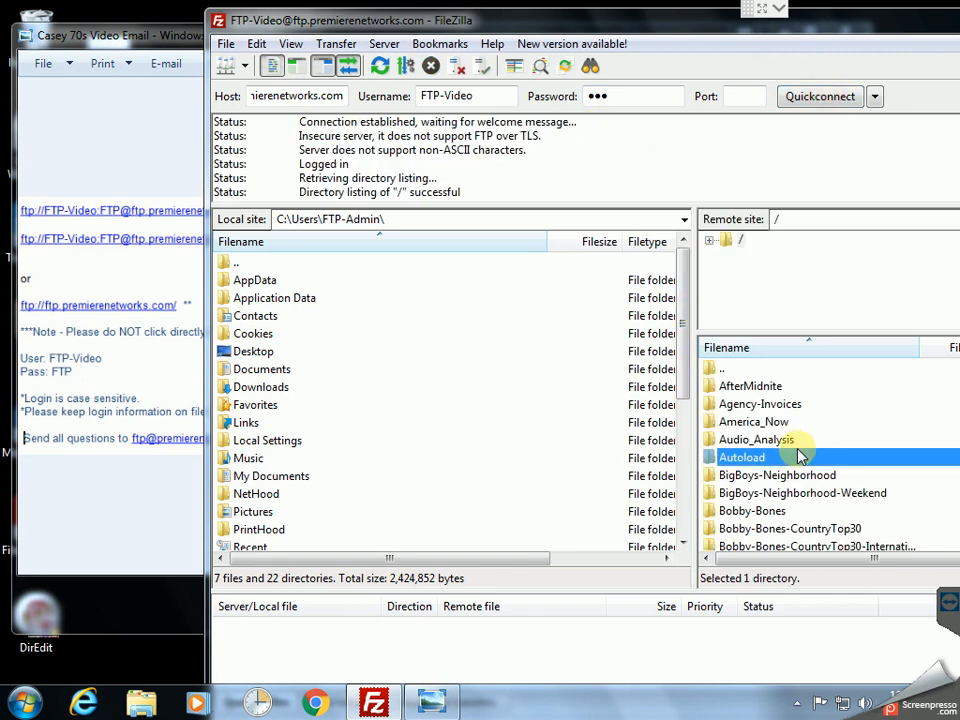
{"action": "scroll", "coordinate": [800, 457], "scroll_direction": "down", "scroll_amount": 2}
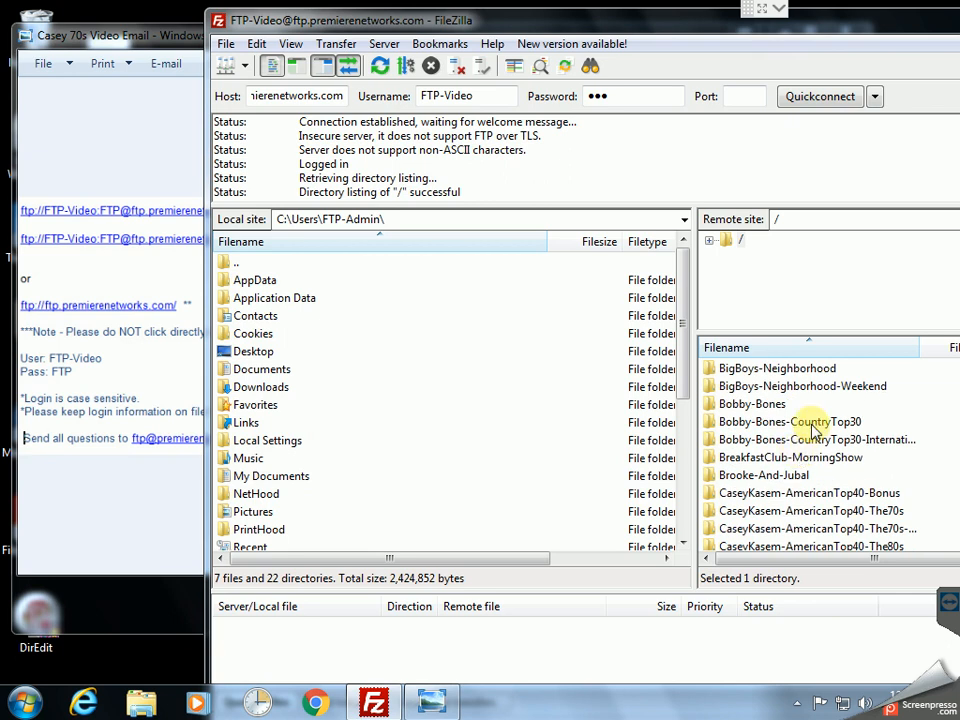
{"action": "double_click", "coordinate": [919, 347]}
{"action": "scroll", "coordinate": [890, 418], "scroll_direction": "down", "scroll_amount": 1}
{"action": "scroll", "coordinate": [890, 418], "scroll_direction": "down", "scroll_amount": 1}
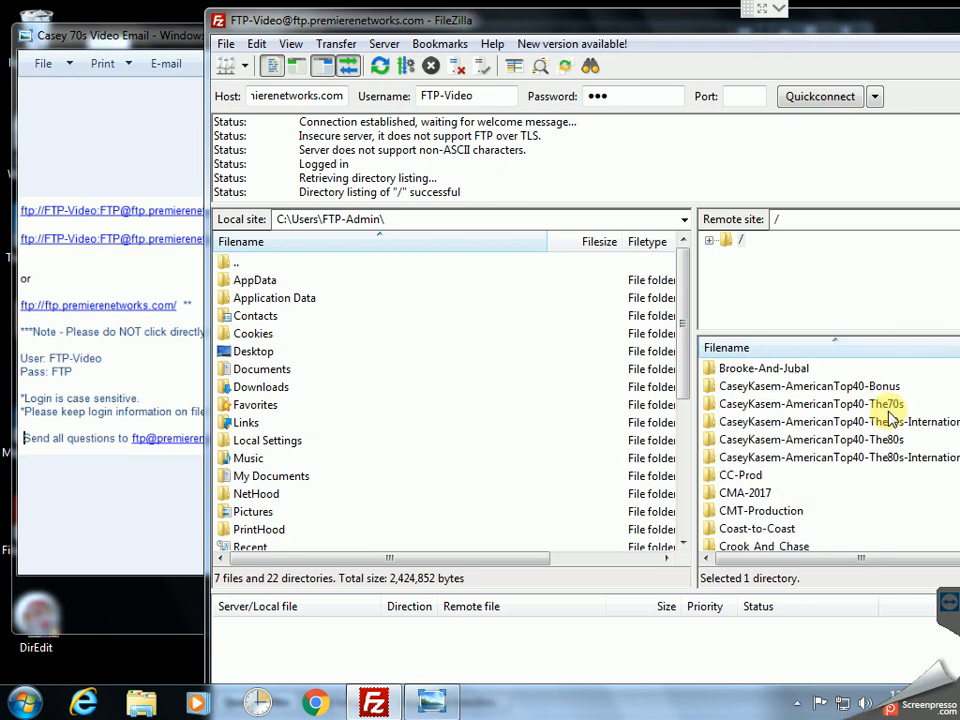
{"action": "left_click", "coordinate": [812, 405]}
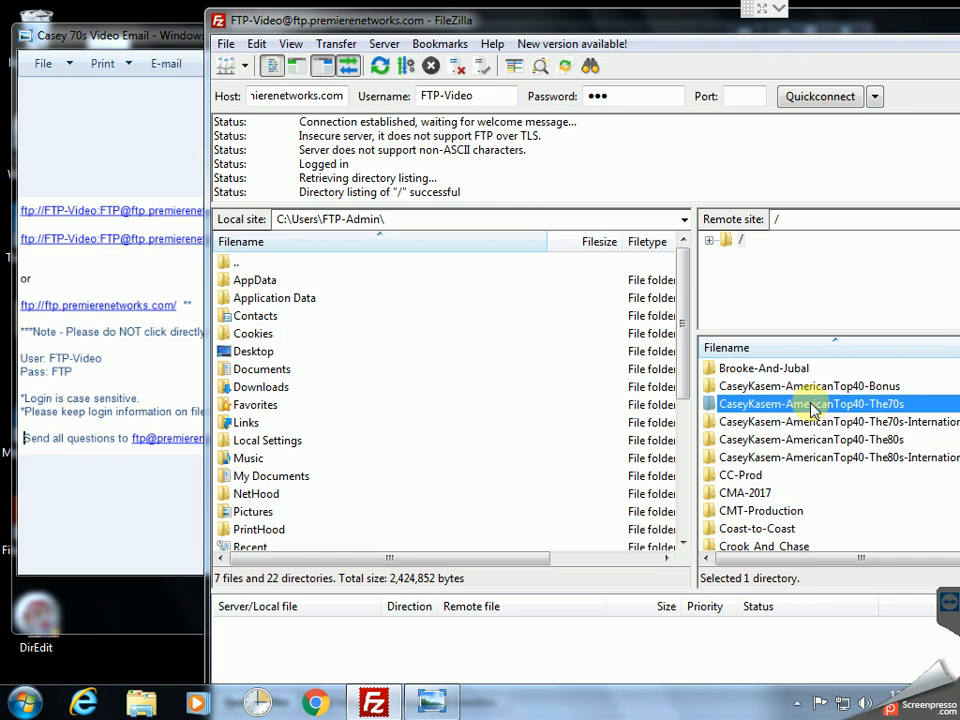
{"action": "double_click", "coordinate": [799, 404]}
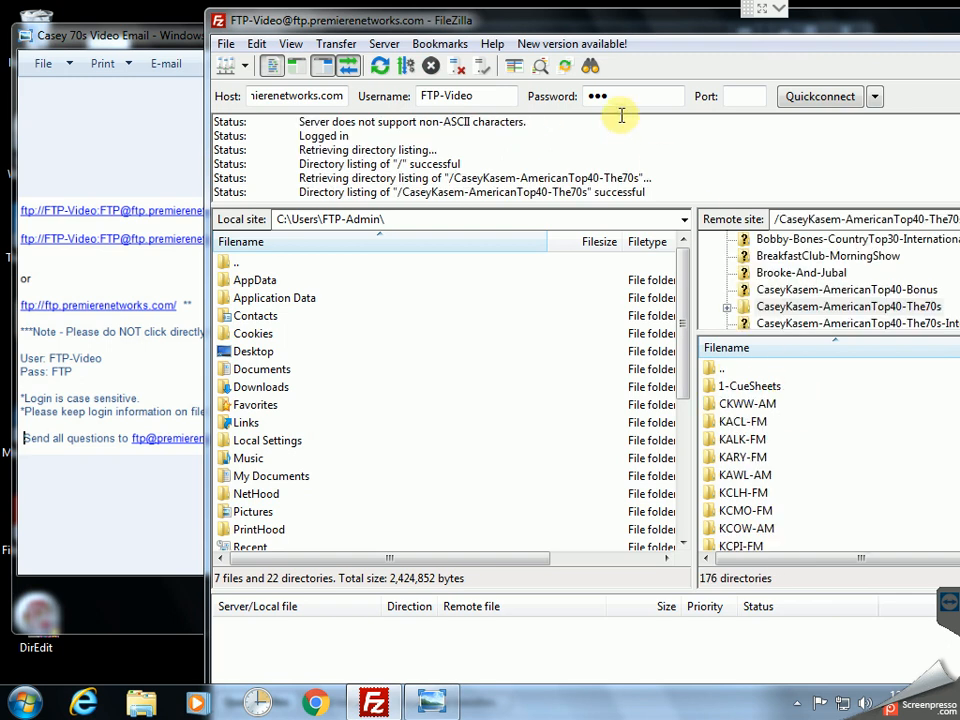
Step: Maximize FileZilla, select the remote TEST-FM folder, and open the local Desktop folder
{"action": "left_click_drag", "start_coordinate": [619, 22], "coordinate": [378, 25]}
{"action": "double_click", "coordinate": [378, 25]}
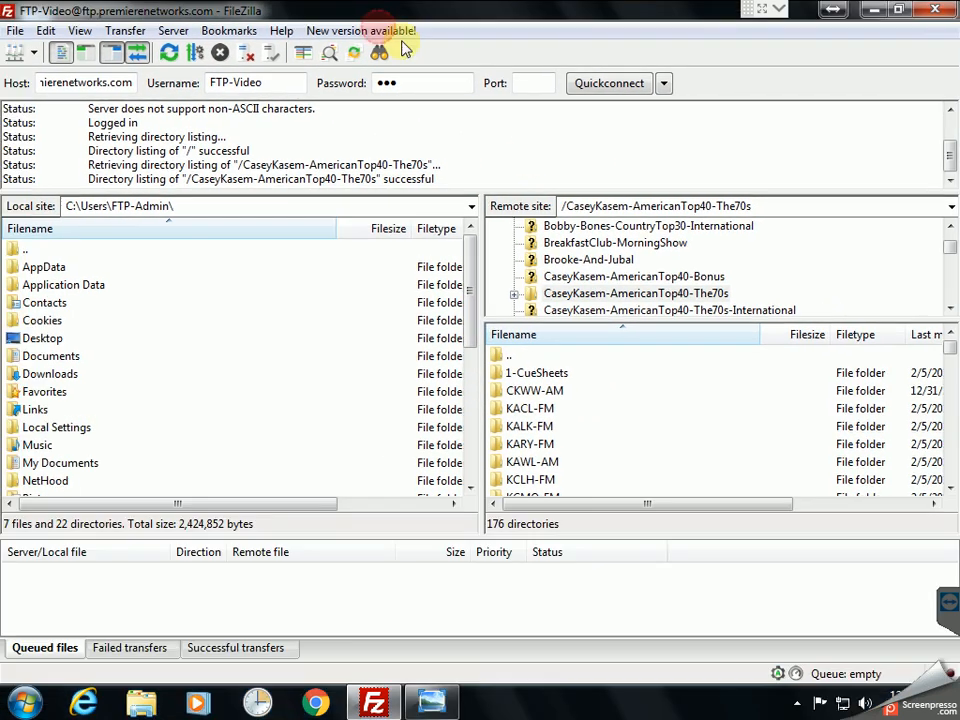
{"action": "left_click", "coordinate": [536, 410]}
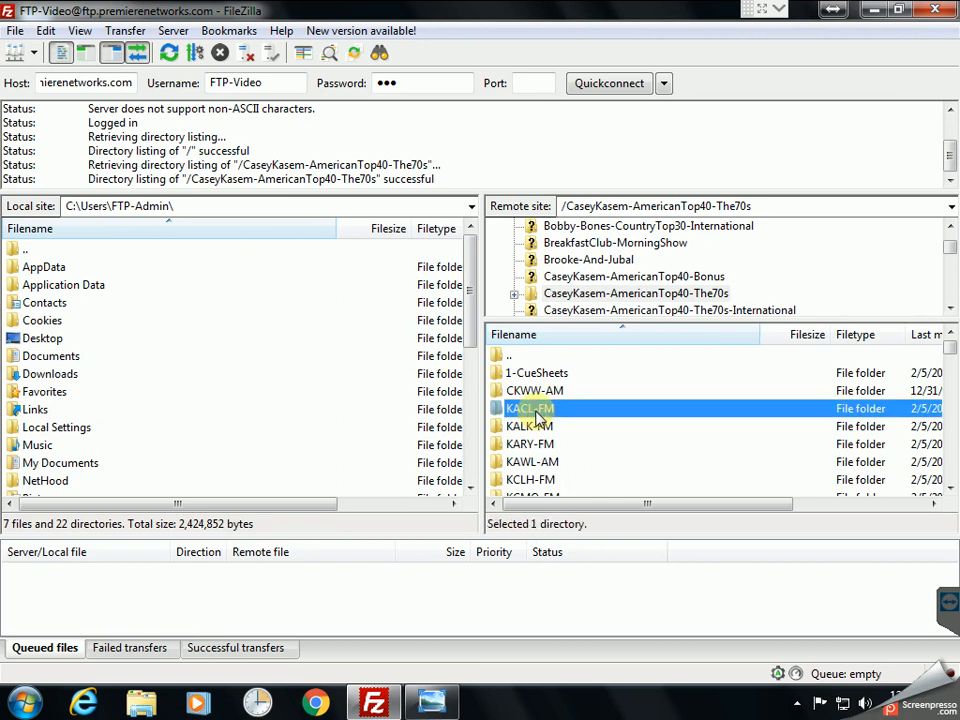
{"action": "key", "text": "t"}
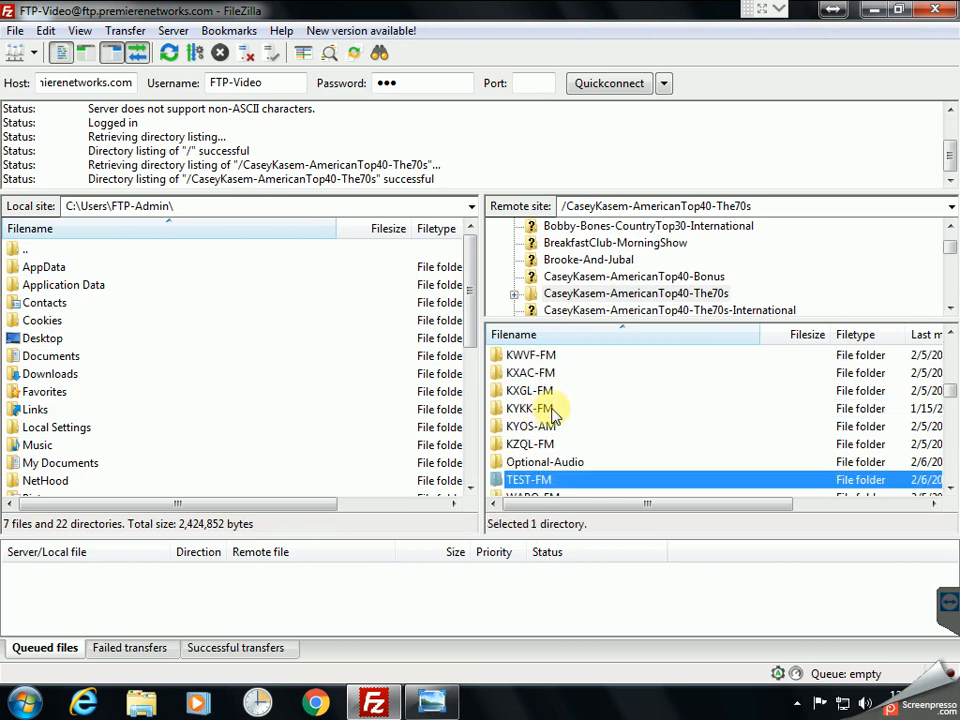
{"action": "scroll", "coordinate": [552, 430], "scroll_direction": "down", "scroll_amount": 1}
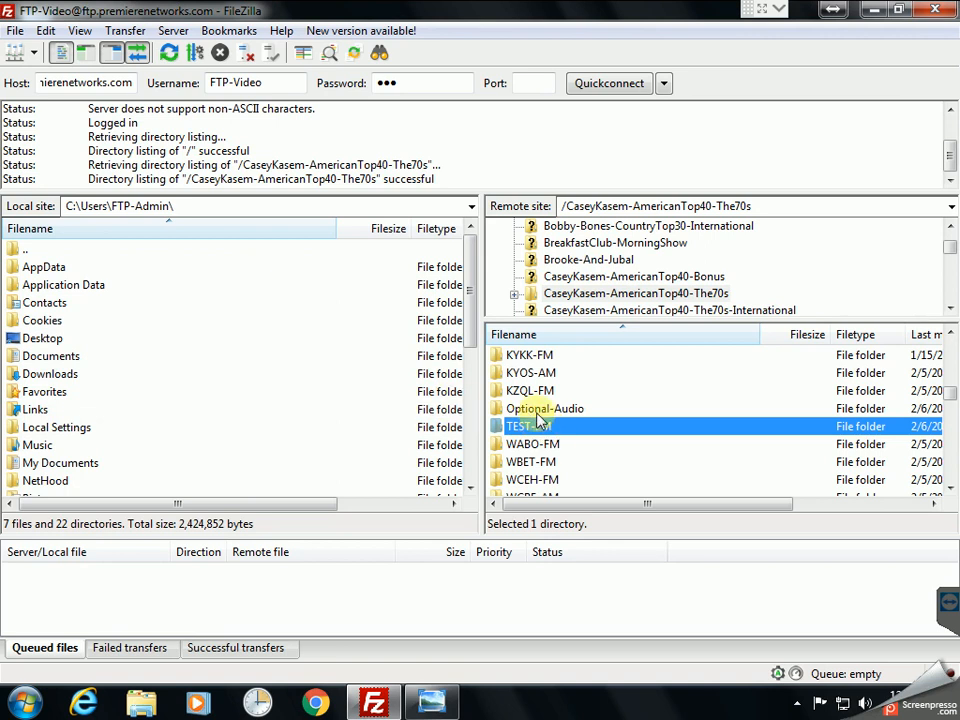
{"action": "double_click", "coordinate": [40, 338]}
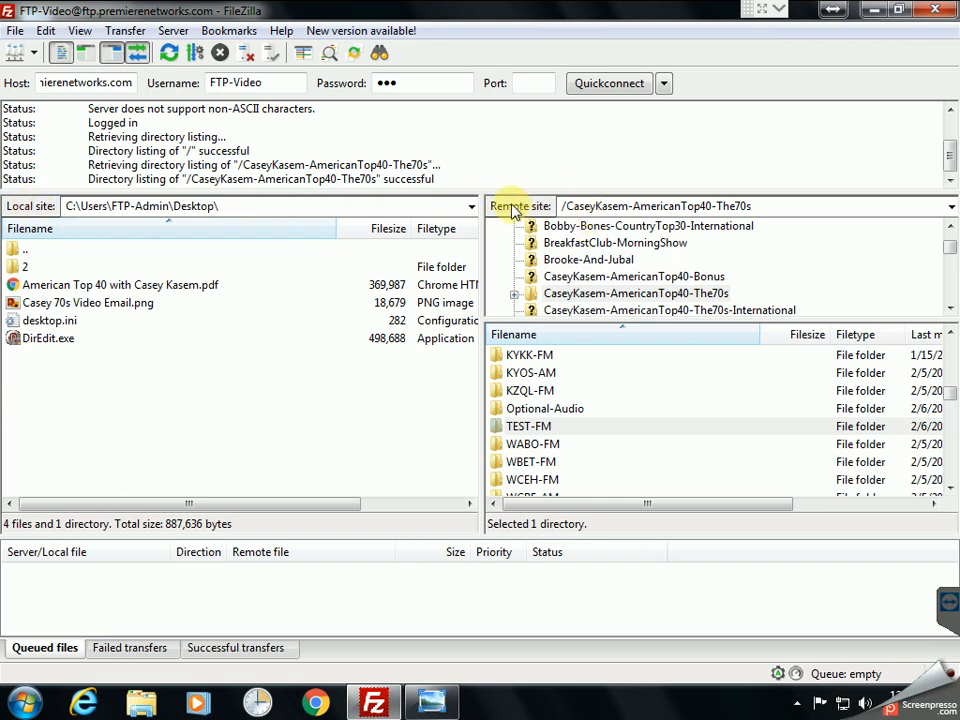
Step: Create a Temp folder on the local Desktop and download remote TEST-FM into it
{"action": "right_click", "coordinate": [121, 407]}
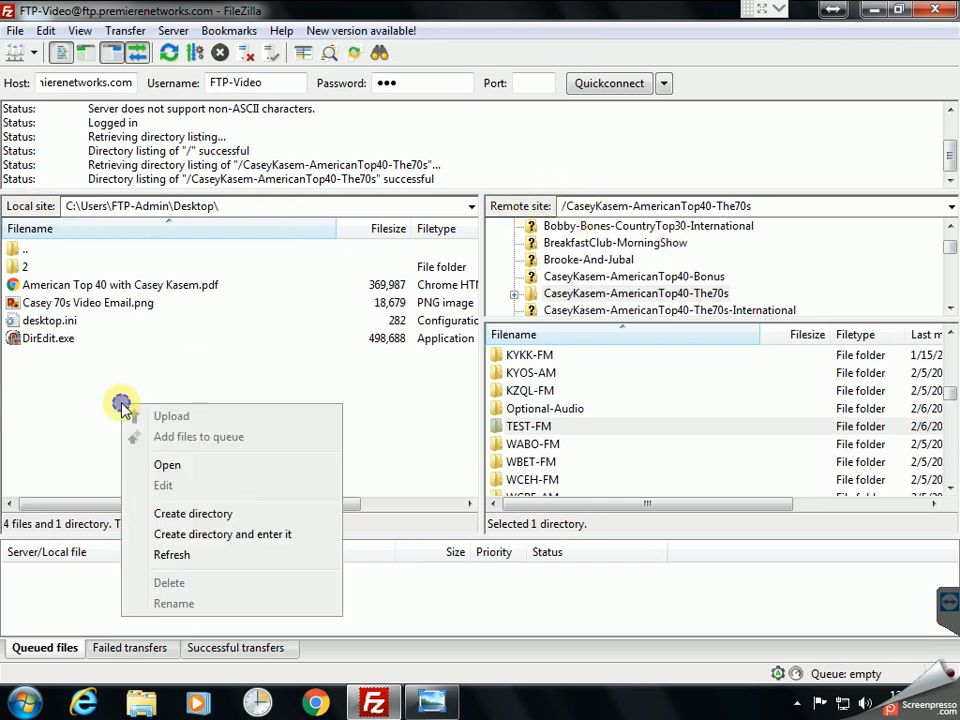
{"action": "left_click", "coordinate": [165, 514]}
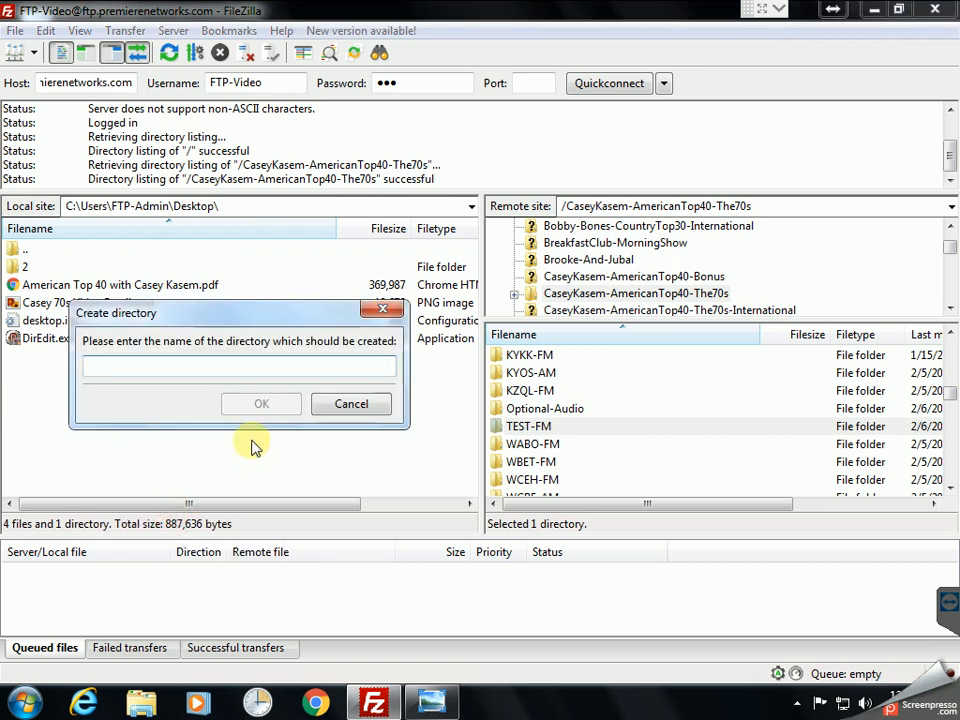
{"action": "type", "text": "Temp"}
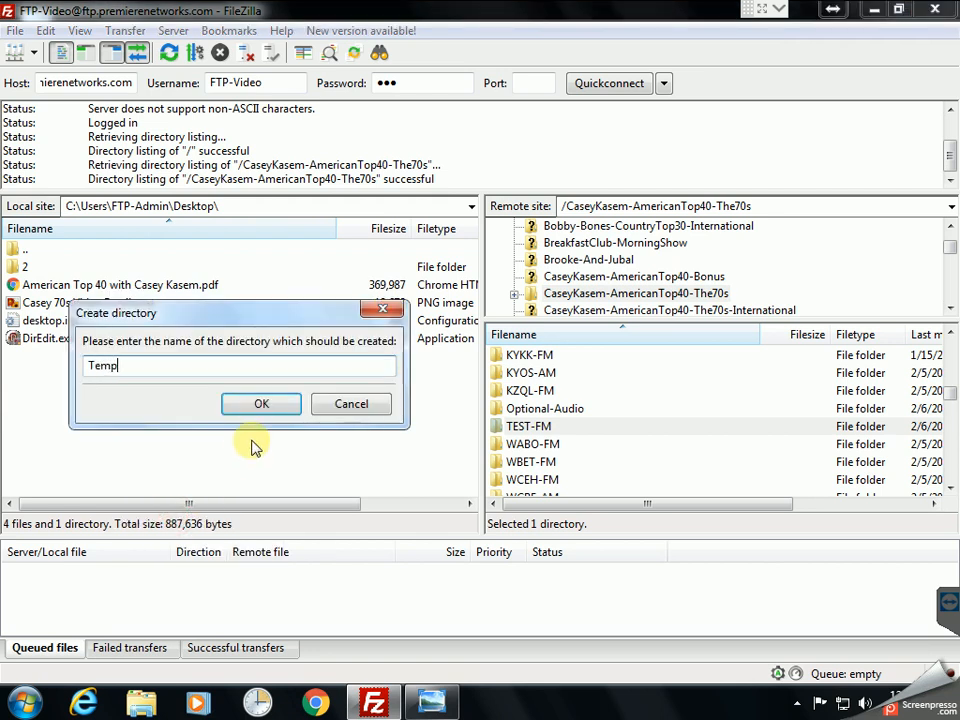
{"action": "key", "text": "Return"}
{"action": "double_click", "coordinate": [34, 285]}
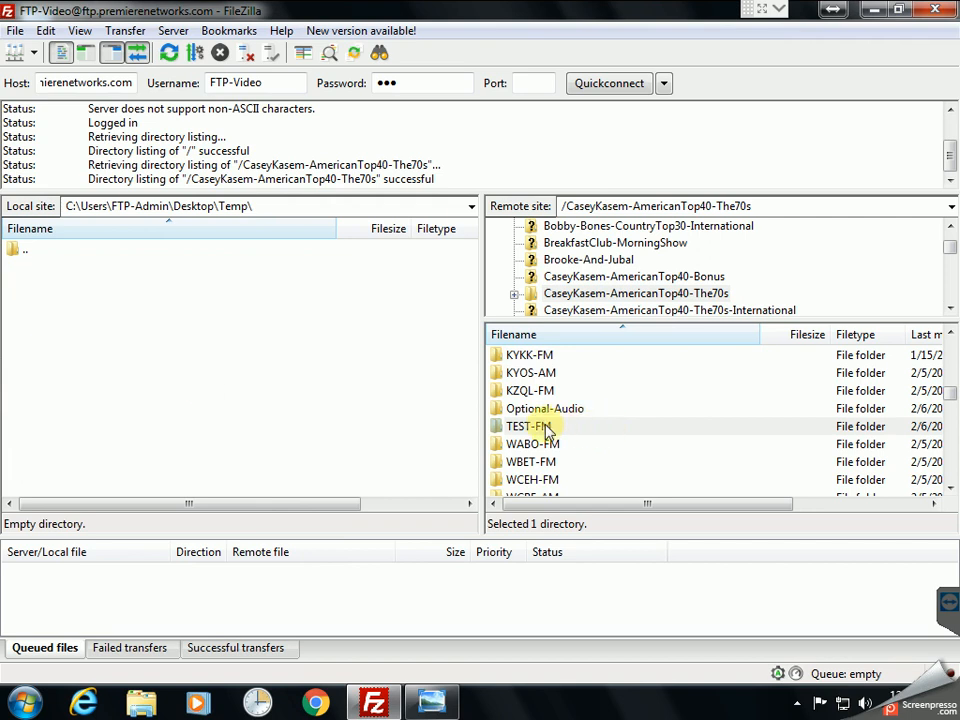
{"action": "left_click_drag", "start_coordinate": [547, 430], "coordinate": [268, 404]}
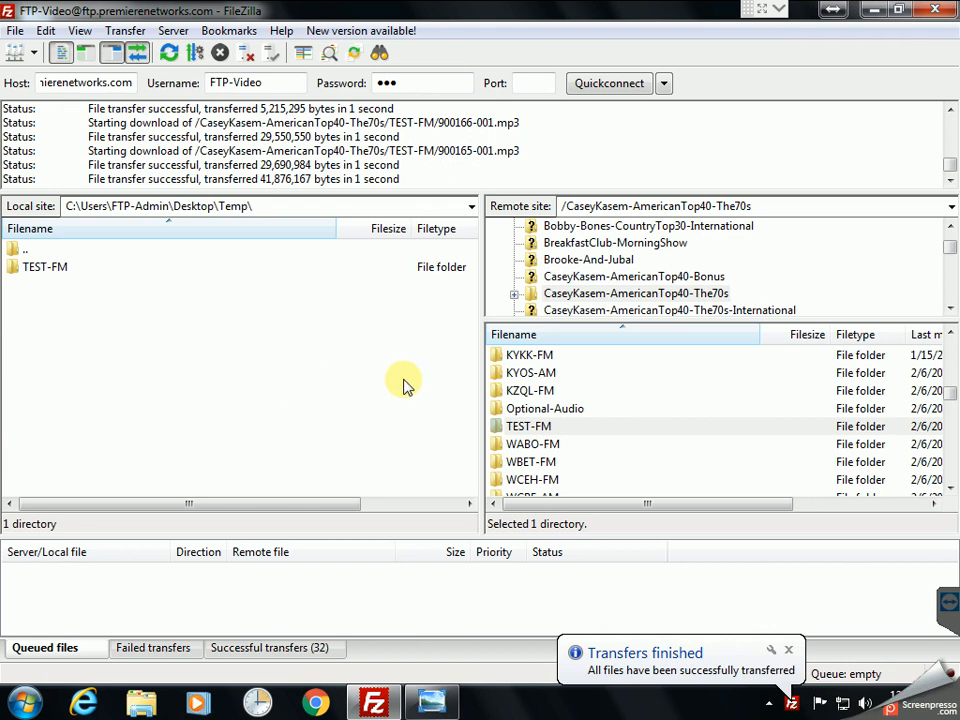
{"action": "left_click", "coordinate": [874, 11]}
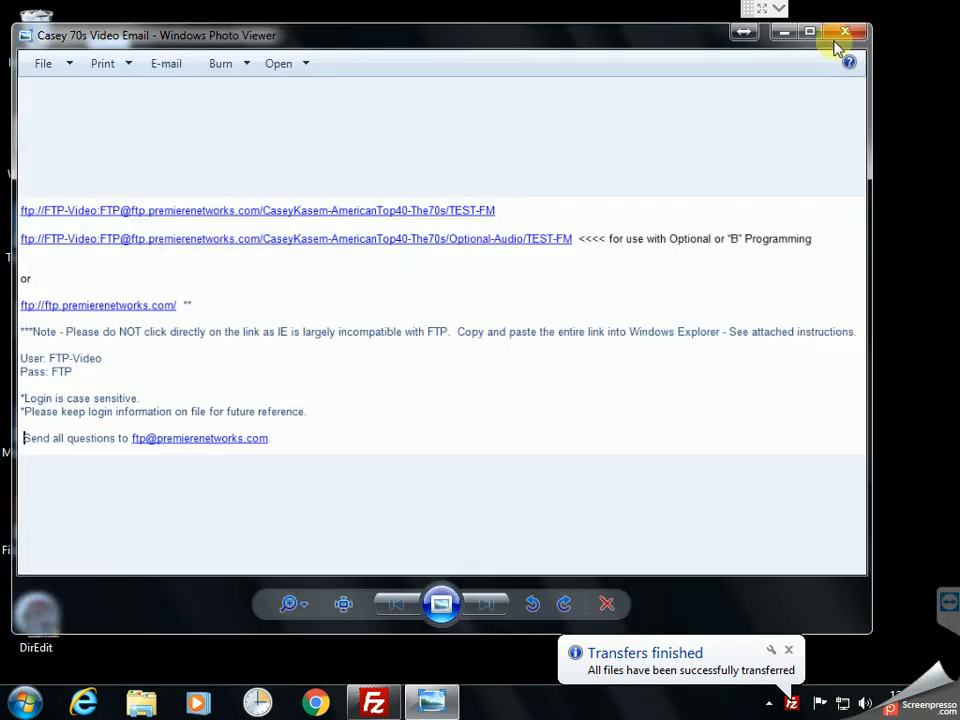
{"action": "left_click", "coordinate": [782, 34]}
{"action": "double_click", "coordinate": [110, 140]}
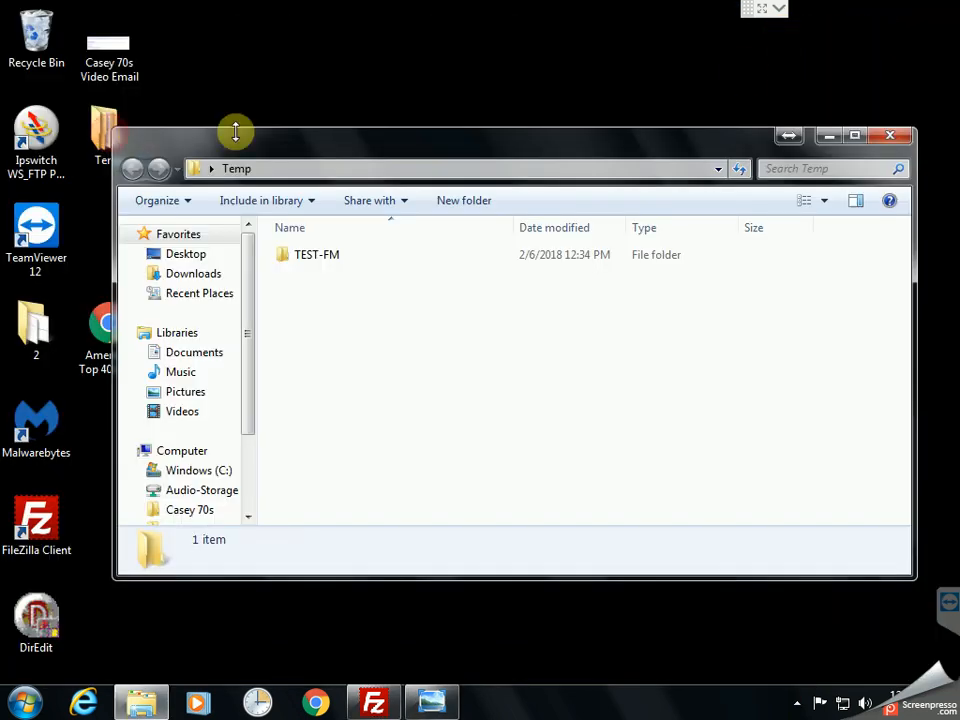
{"action": "double_click", "coordinate": [319, 256]}
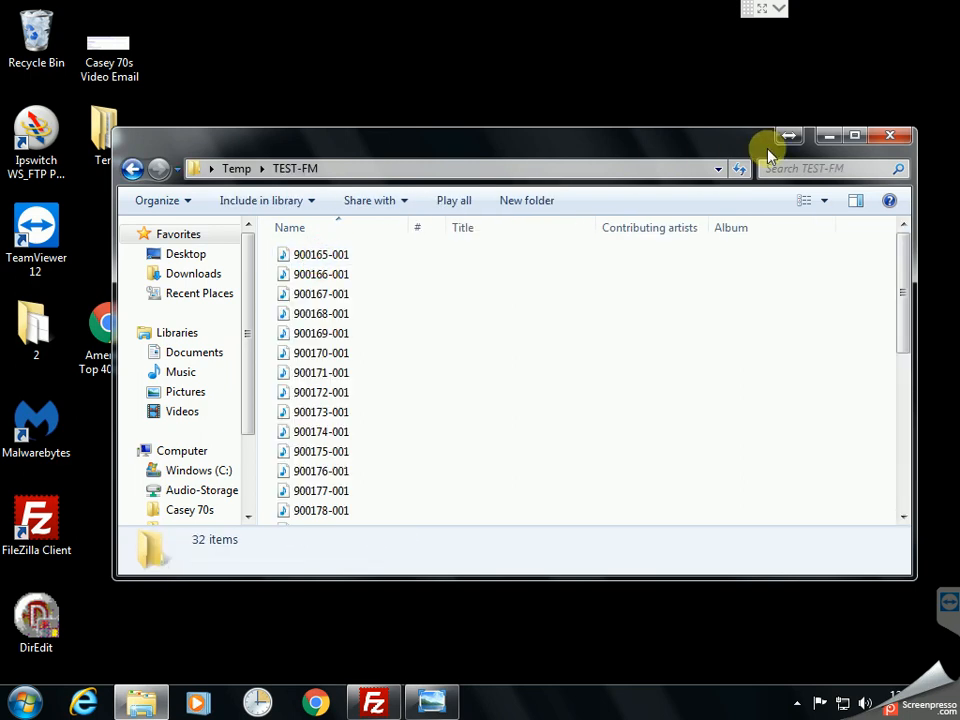
{"action": "left_click", "coordinate": [855, 136]}
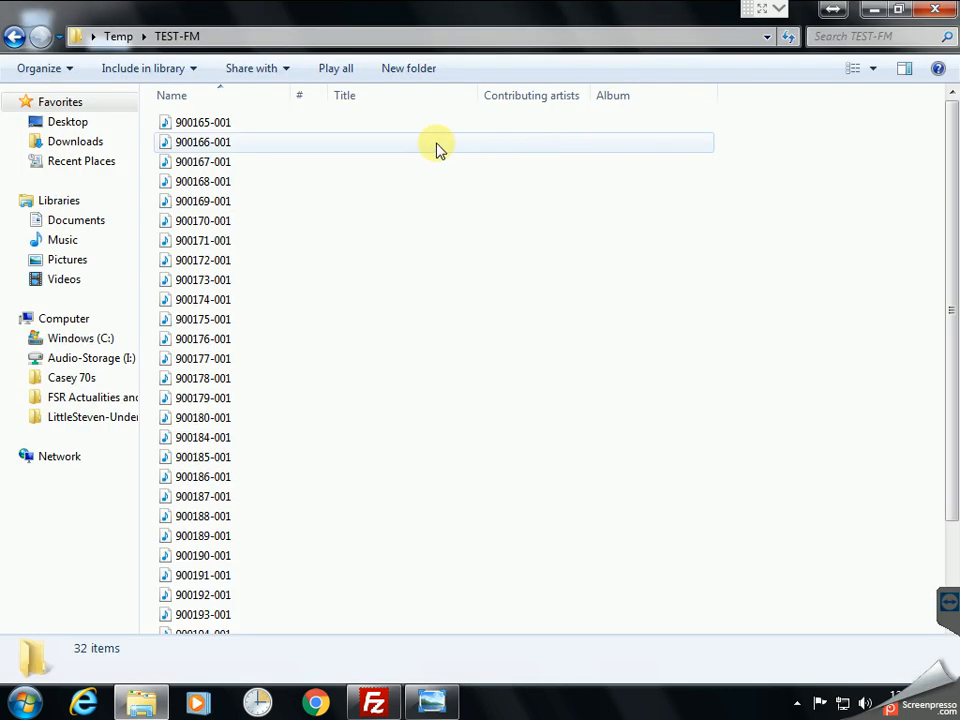
{"action": "left_click", "coordinate": [938, 12]}
{"action": "left_click", "coordinate": [374, 700]}
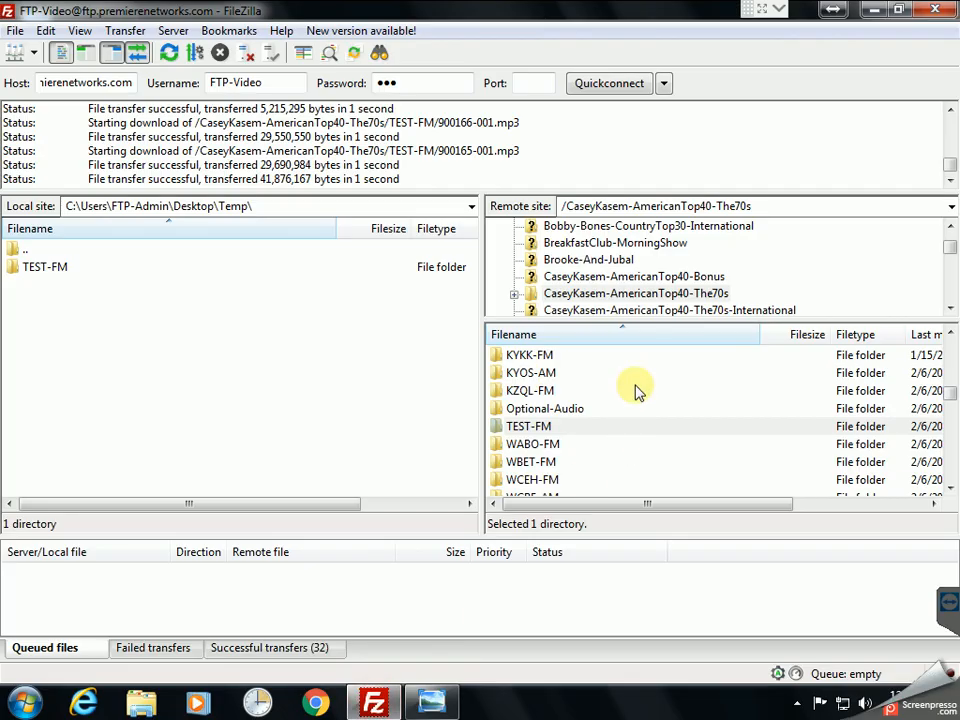
Step: Delete the downloaded TEST-FM folder from local Temp
{"action": "left_click", "coordinate": [30, 268]}
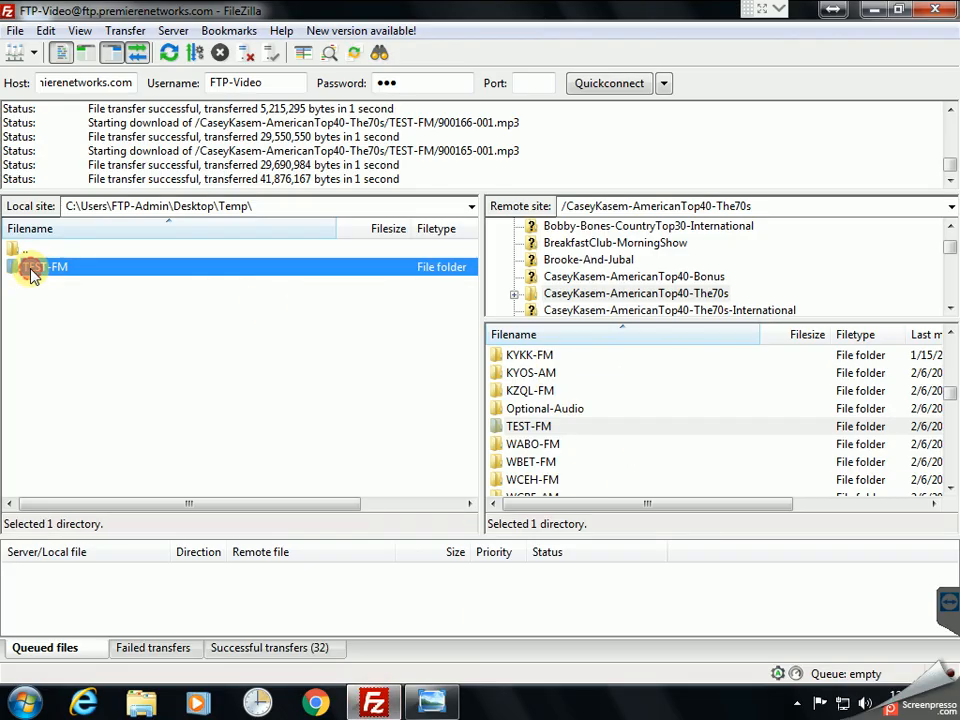
{"action": "key", "text": "Delete"}
{"action": "key", "text": "Return"}
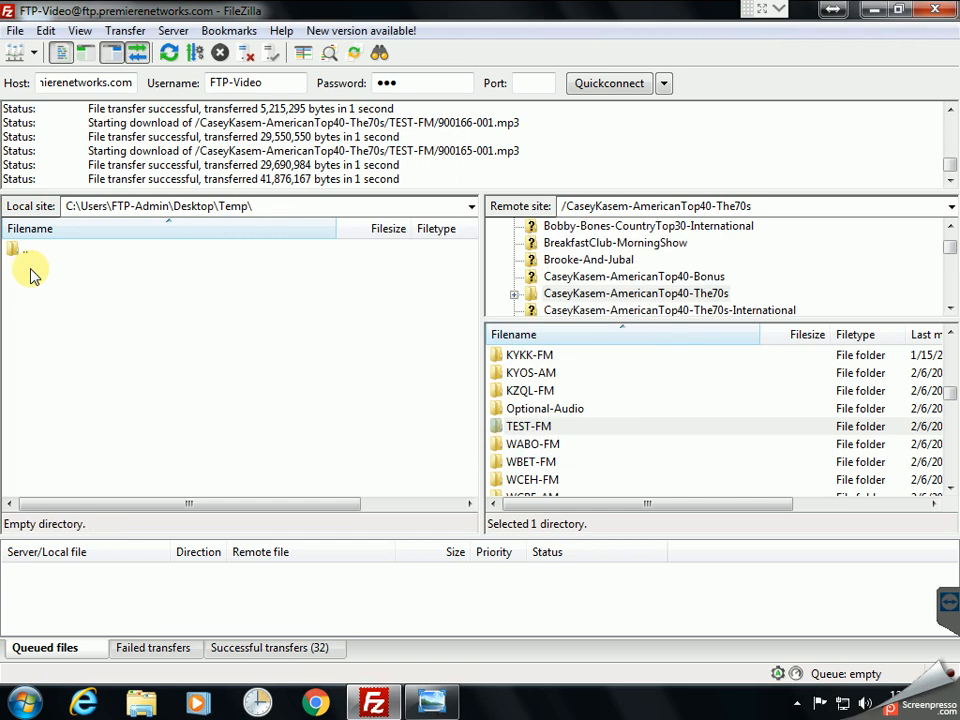
Step: Queue all 32 remote TEST-FM mp3s for download, then return to the parent folder
{"action": "double_click", "coordinate": [546, 428]}
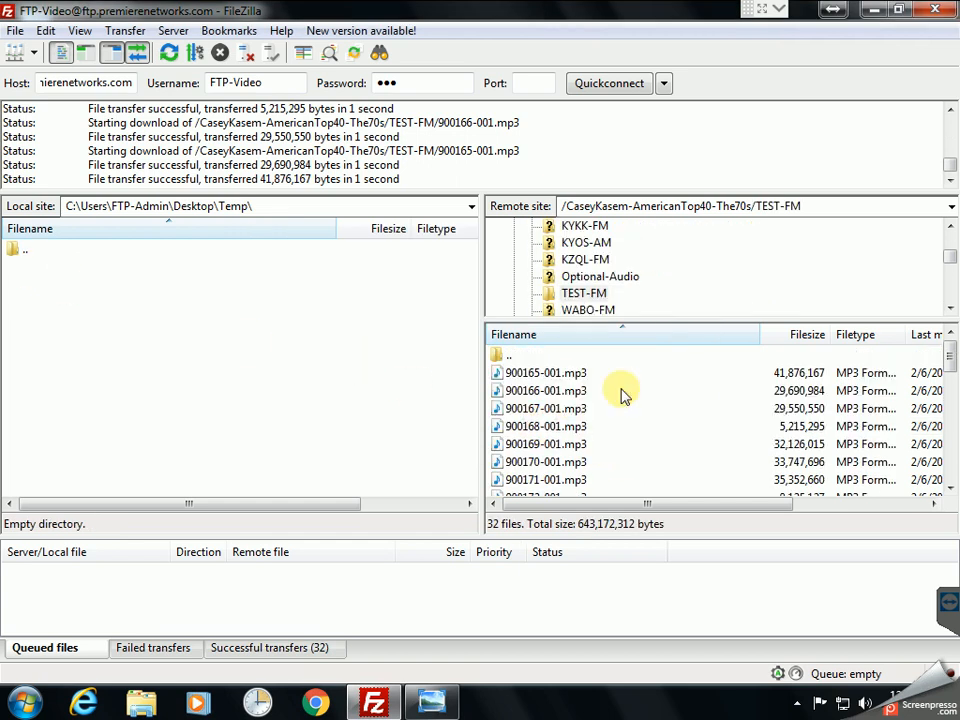
{"action": "left_click", "coordinate": [530, 378]}
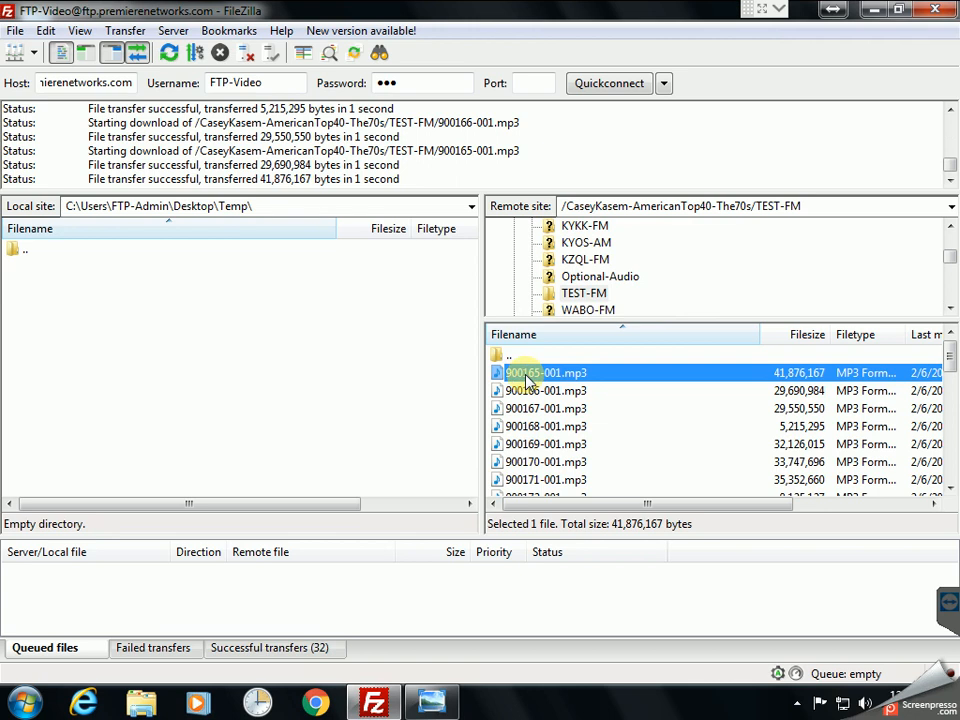
{"action": "key", "text": "shift+End"}
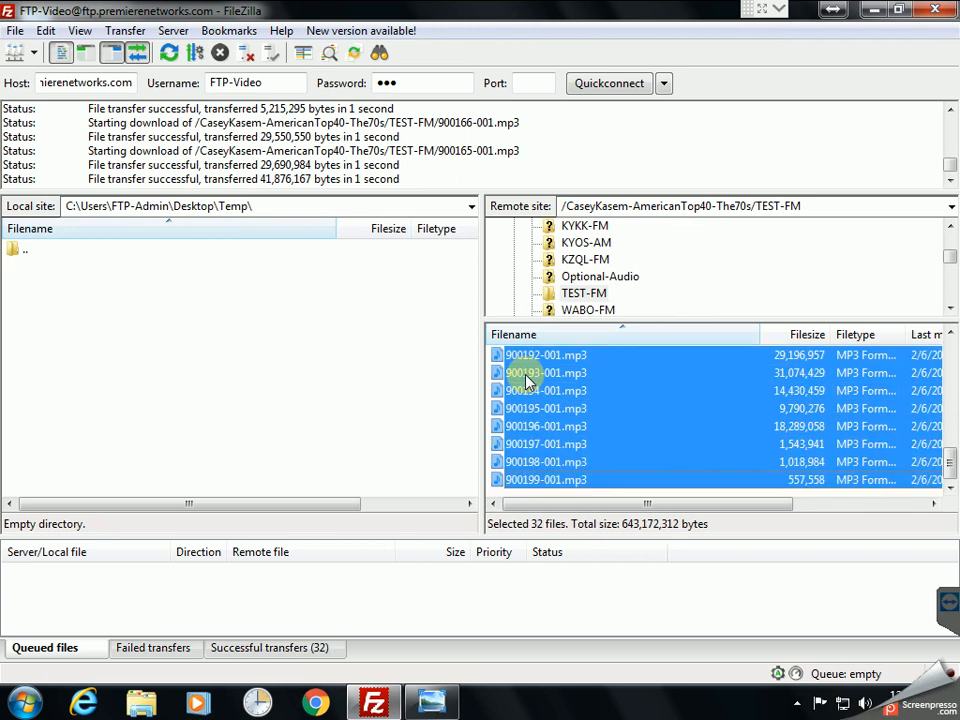
{"action": "left_click_drag", "start_coordinate": [527, 380], "coordinate": [392, 598]}
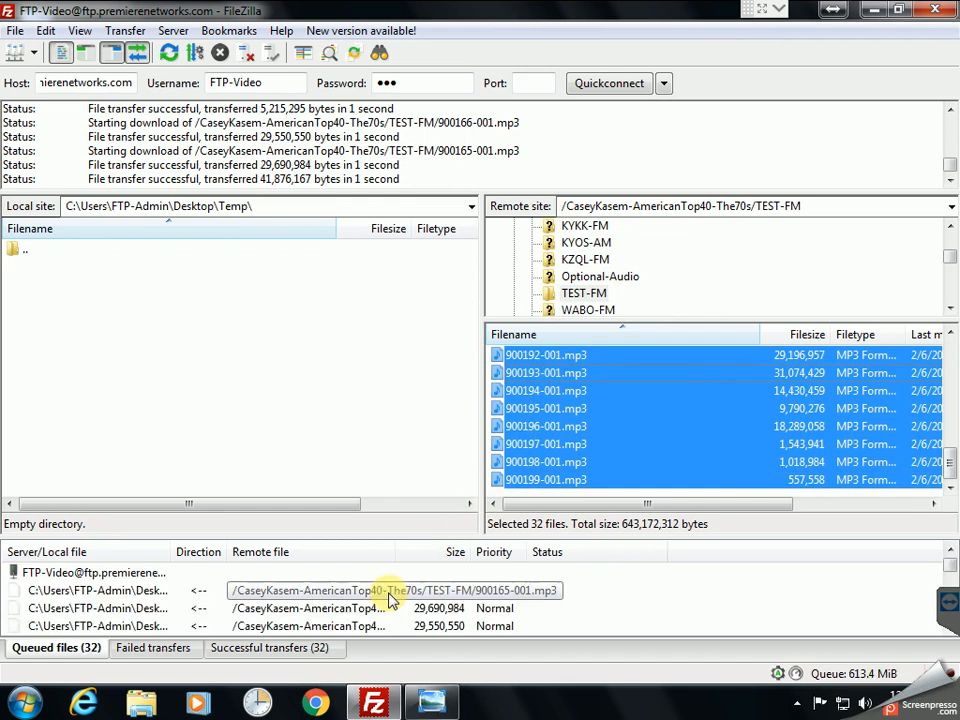
{"action": "left_click", "coordinate": [640, 418]}
{"action": "scroll", "coordinate": [638, 420], "scroll_direction": "up", "scroll_amount": 9}
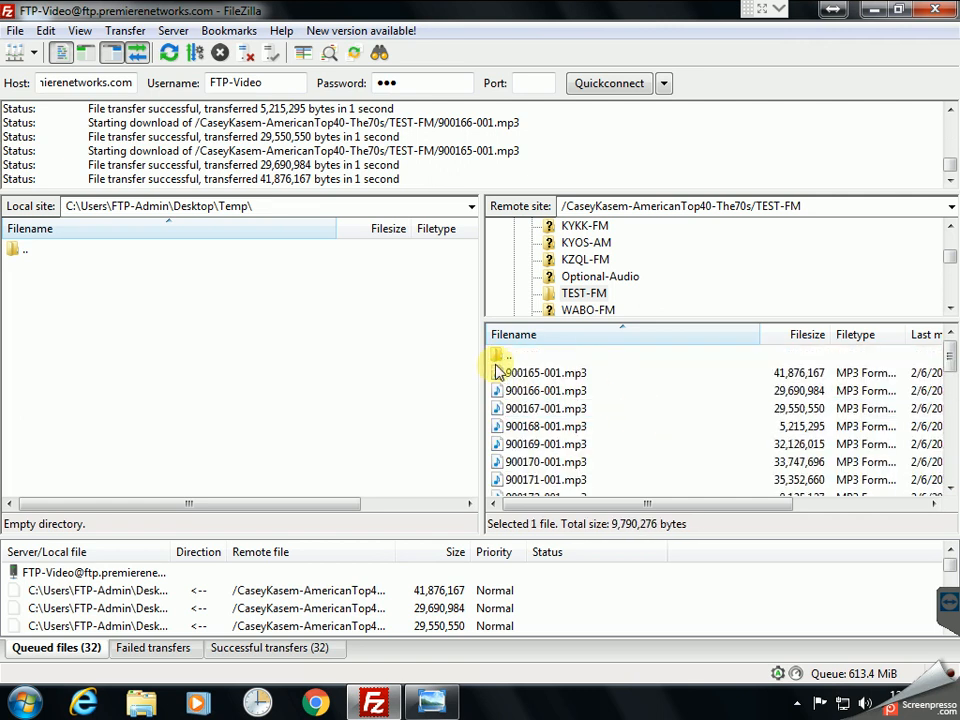
{"action": "double_click", "coordinate": [500, 356]}
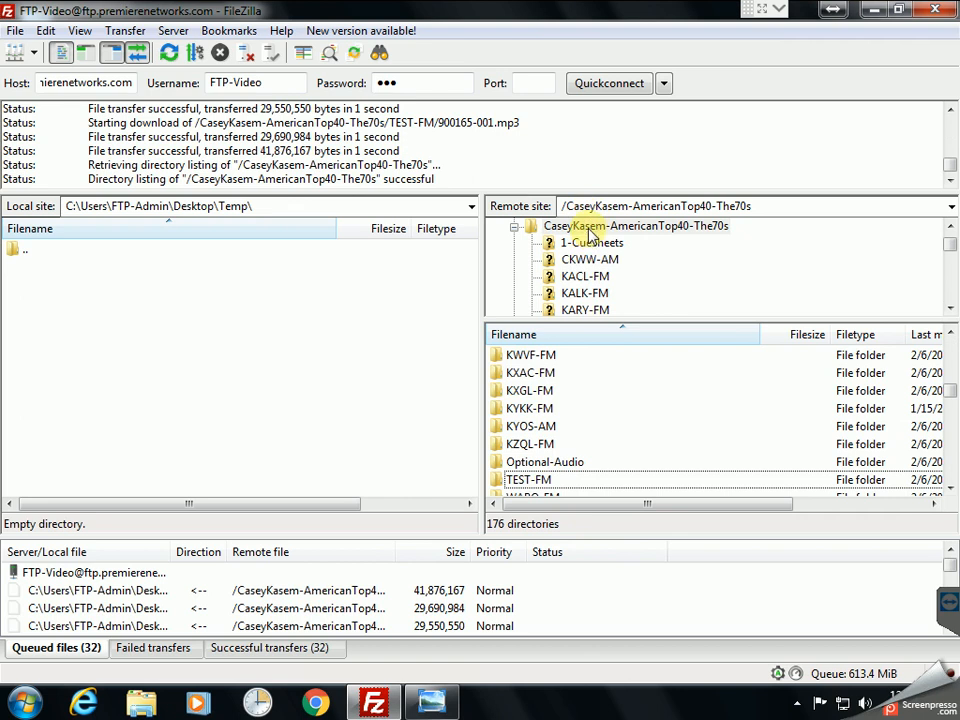
Step: Queue CK70_021018-021718.pdf from 1-CueSheets, then return to the The70s folder
{"action": "left_click", "coordinate": [590, 242]}
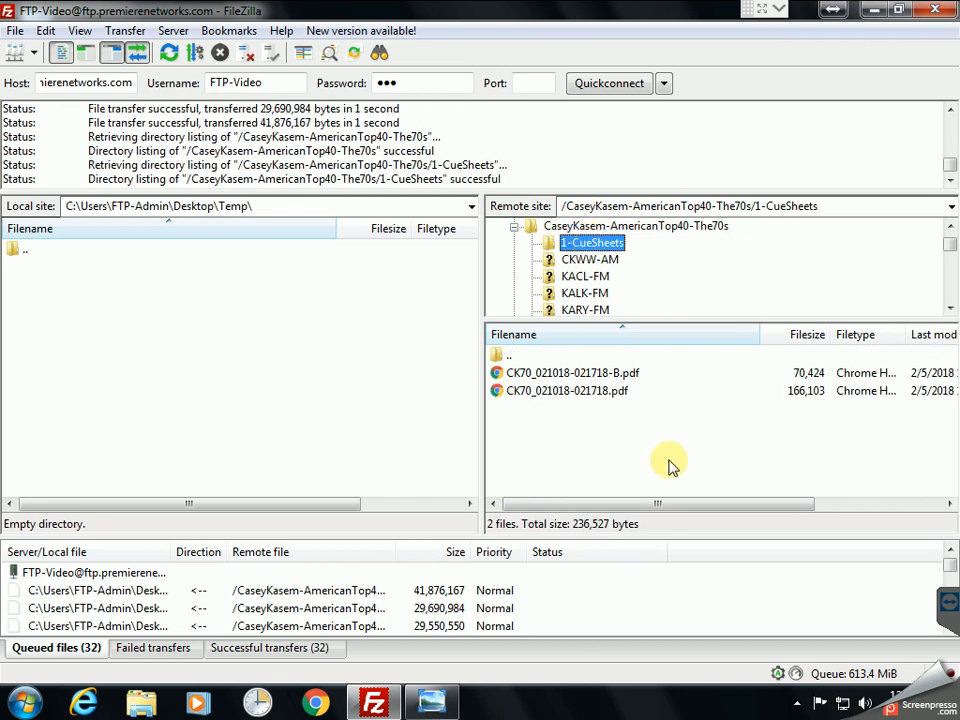
{"action": "left_click_drag", "start_coordinate": [563, 397], "coordinate": [418, 592]}
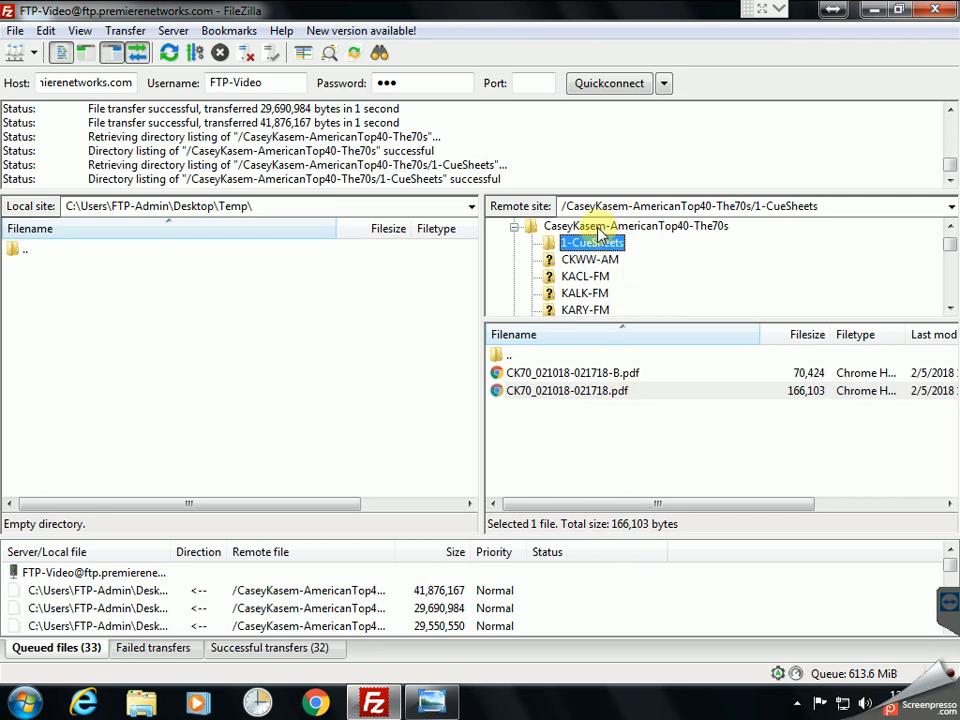
{"action": "left_click", "coordinate": [553, 224]}
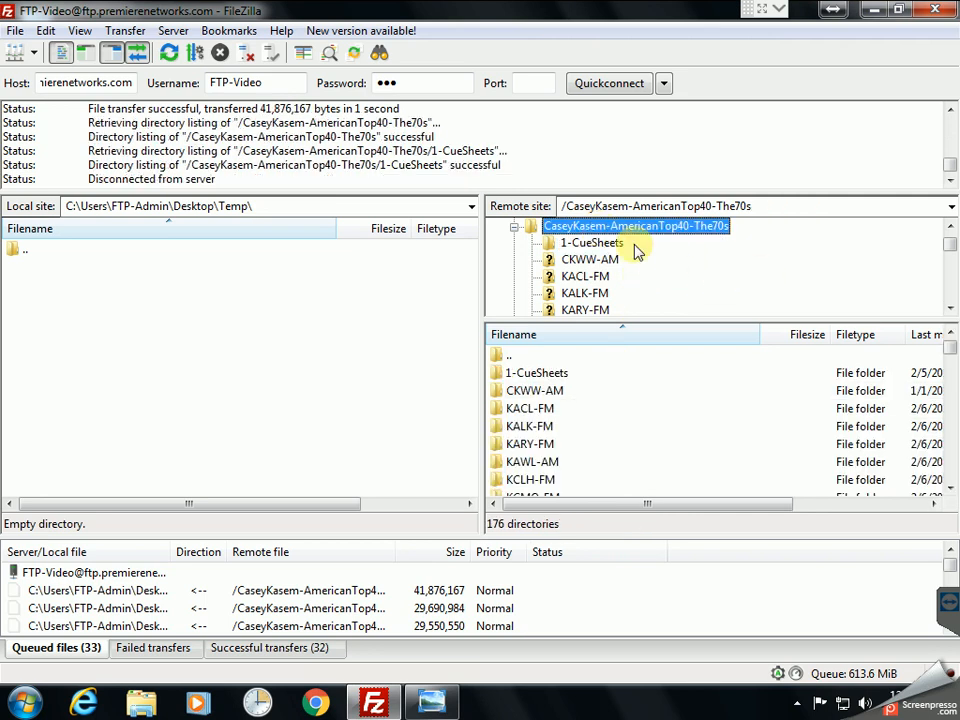
{"action": "scroll", "coordinate": [675, 297], "scroll_direction": "down", "scroll_amount": 2}
{"action": "scroll", "coordinate": [640, 290], "scroll_direction": "down", "scroll_amount": 12}
{"action": "scroll", "coordinate": [605, 290], "scroll_direction": "down", "scroll_amount": 10}
Step: Queue the 32 mp3s from Optional-Audio/TEST-FM, bringing the queue to 65 files
{"action": "scroll", "coordinate": [605, 268], "scroll_direction": "up", "scroll_amount": 1}
{"action": "left_click", "coordinate": [625, 260]}
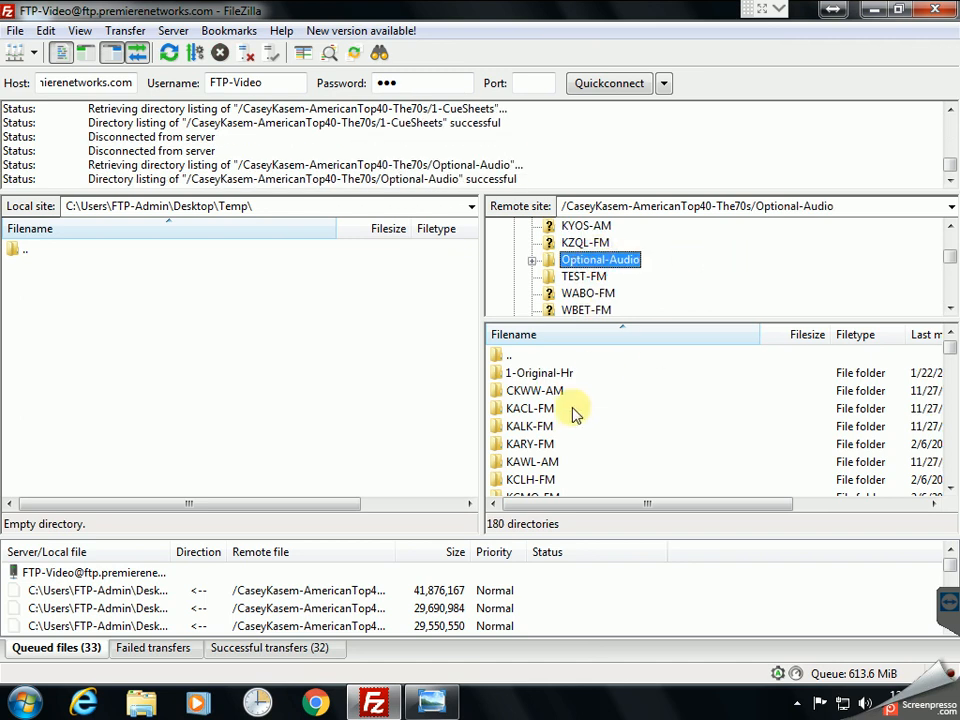
{"action": "left_click", "coordinate": [530, 426]}
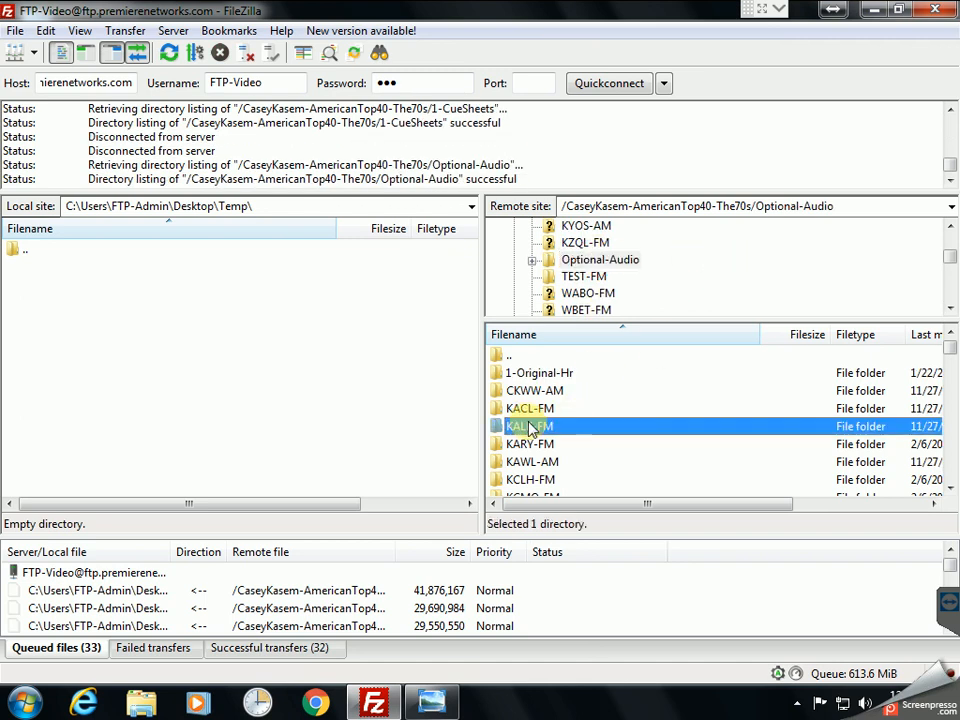
{"action": "key", "text": "t"}
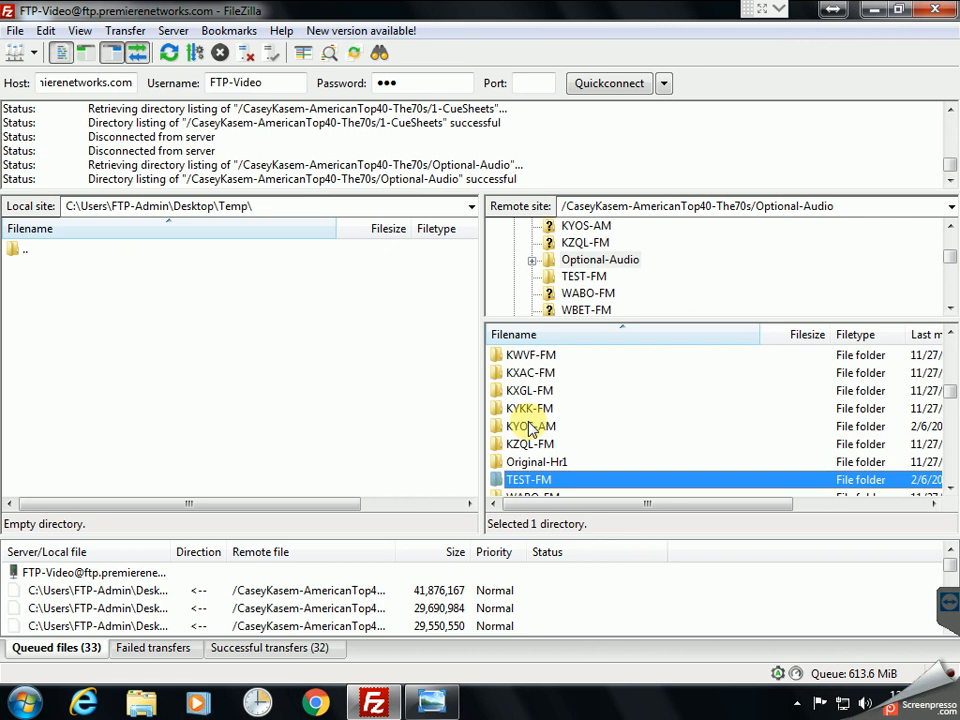
{"action": "double_click", "coordinate": [538, 482]}
{"action": "left_click", "coordinate": [527, 372]}
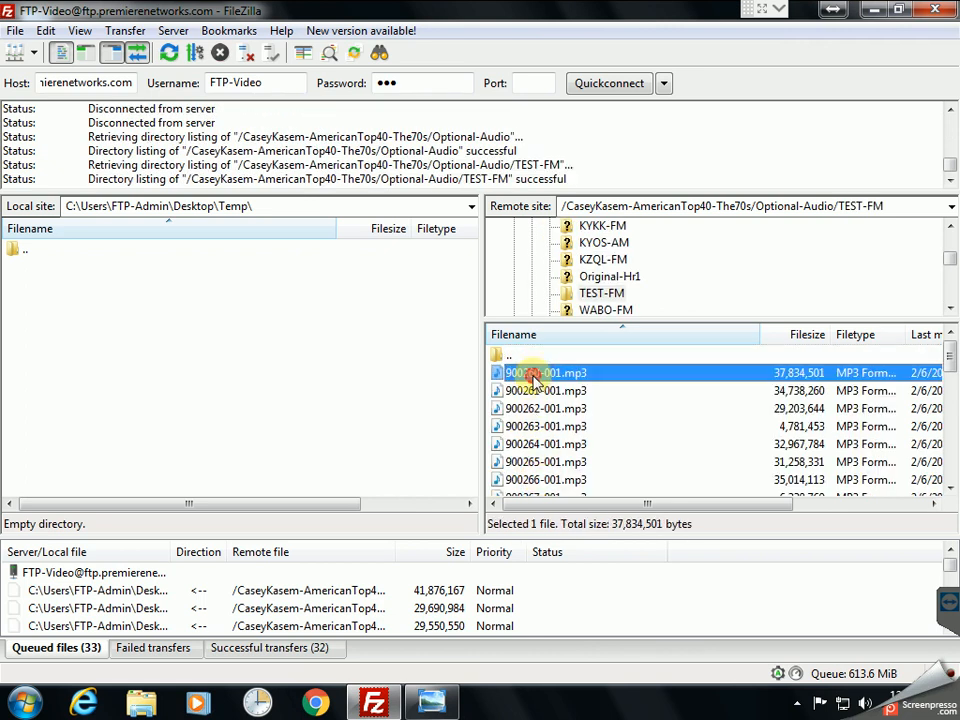
{"action": "key", "text": "shift+End"}
{"action": "left_click_drag", "start_coordinate": [537, 380], "coordinate": [550, 620]}
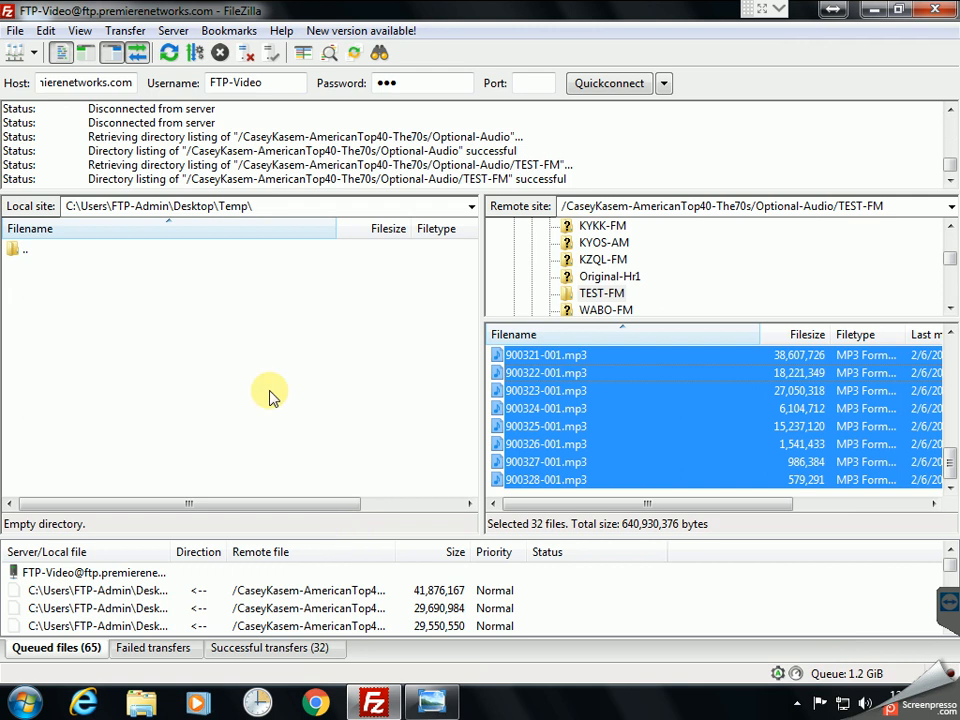
{"action": "left_click", "coordinate": [120, 33]}
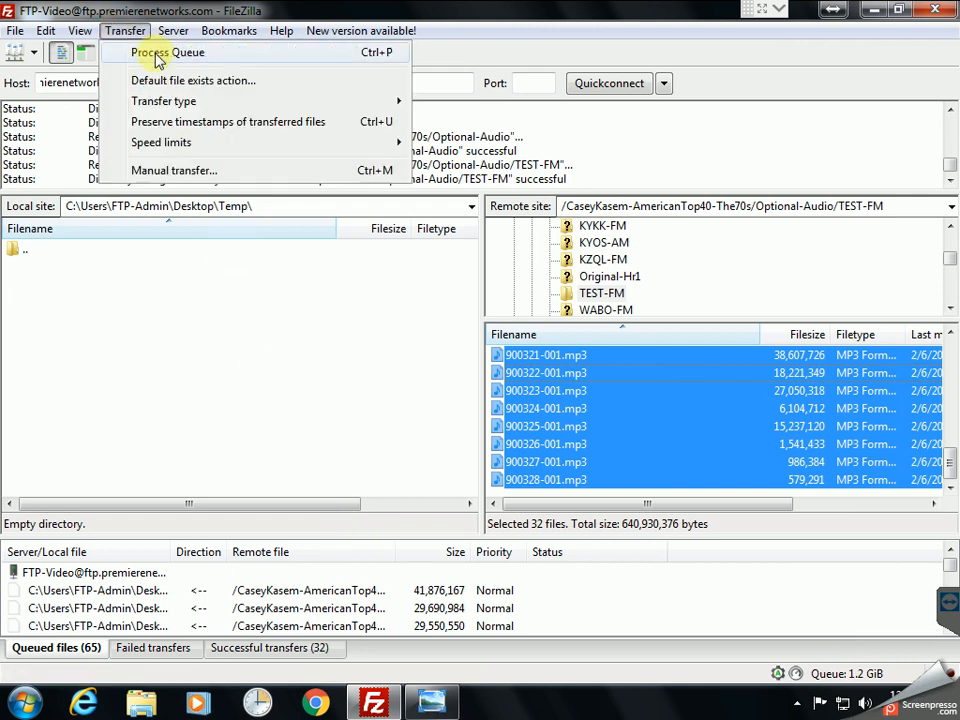
Step: Process the download queue into Temp and minimize FileZilla
{"action": "left_click", "coordinate": [229, 61]}
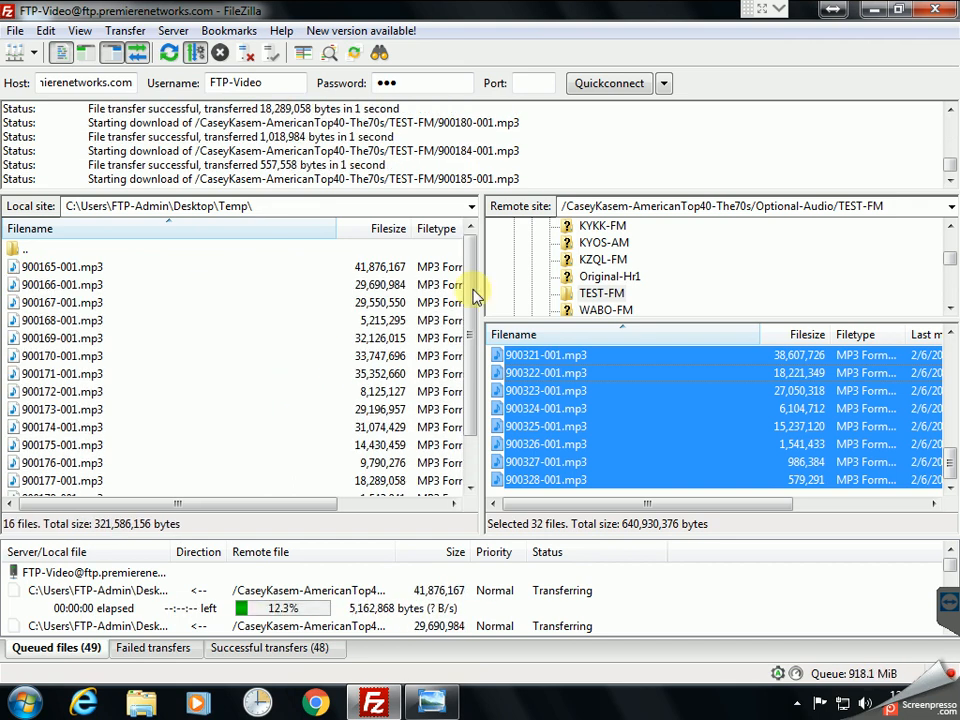
{"action": "left_click", "coordinate": [874, 10]}
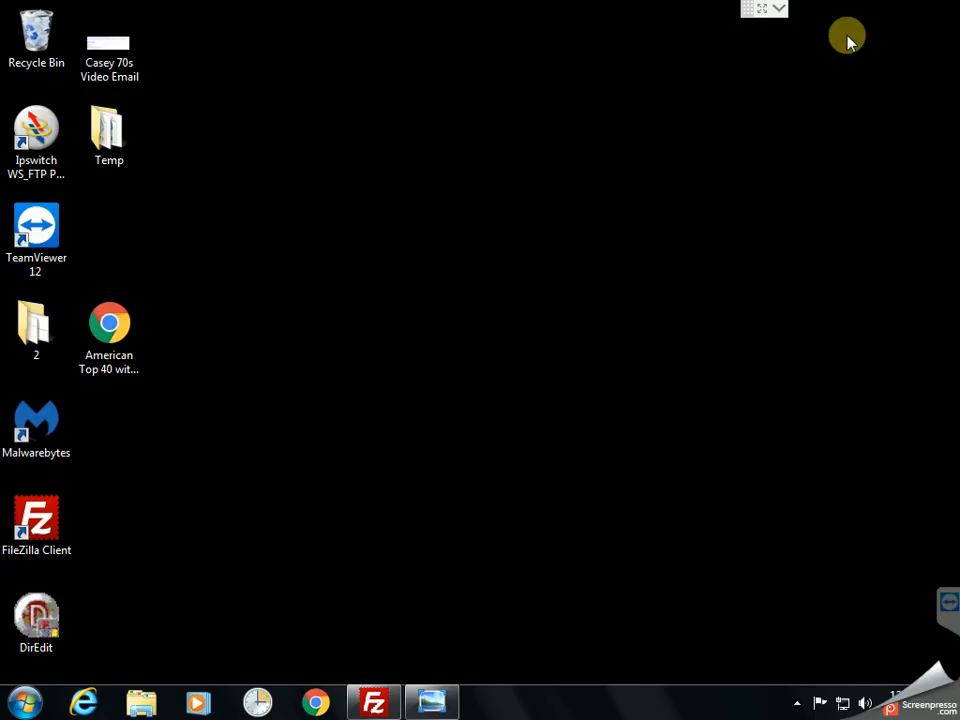
Step: Open the desktop Temp folder in Explorer and switch it to Details view
{"action": "double_click", "coordinate": [96, 128]}
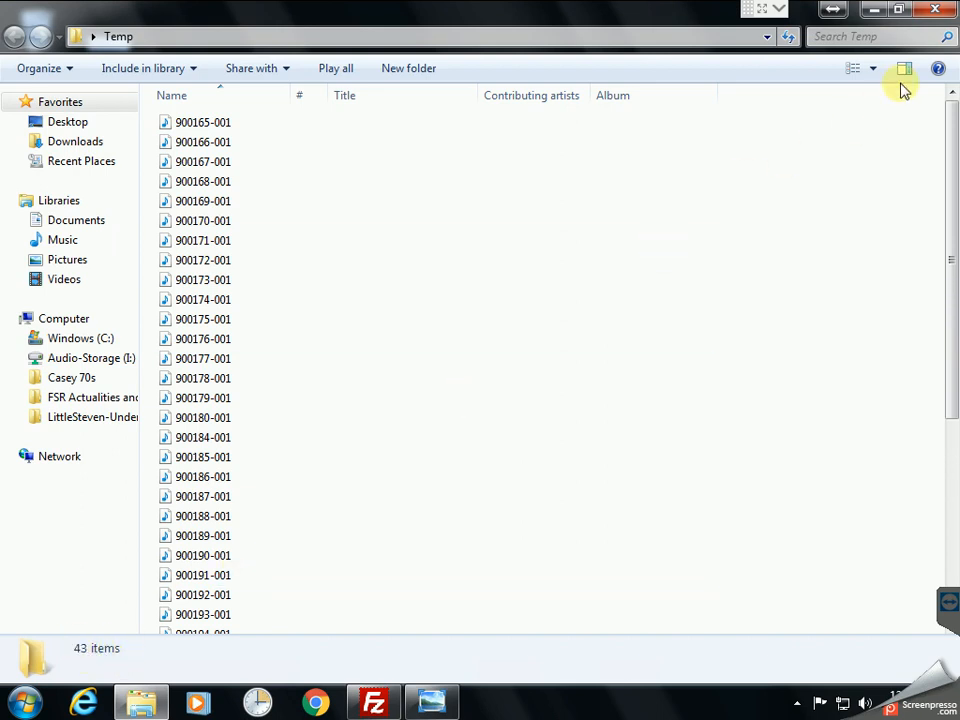
{"action": "left_click", "coordinate": [872, 68]}
{"action": "left_click", "coordinate": [872, 180]}
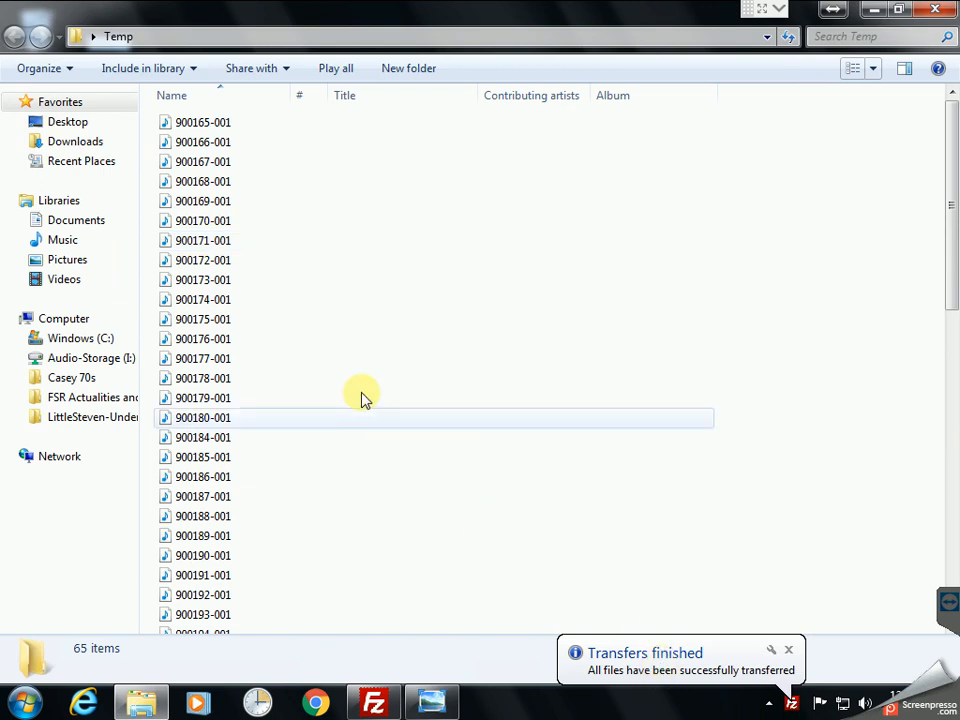
{"action": "left_click", "coordinate": [258, 261]}
{"action": "scroll", "coordinate": [258, 290], "scroll_direction": "down", "scroll_amount": 13}
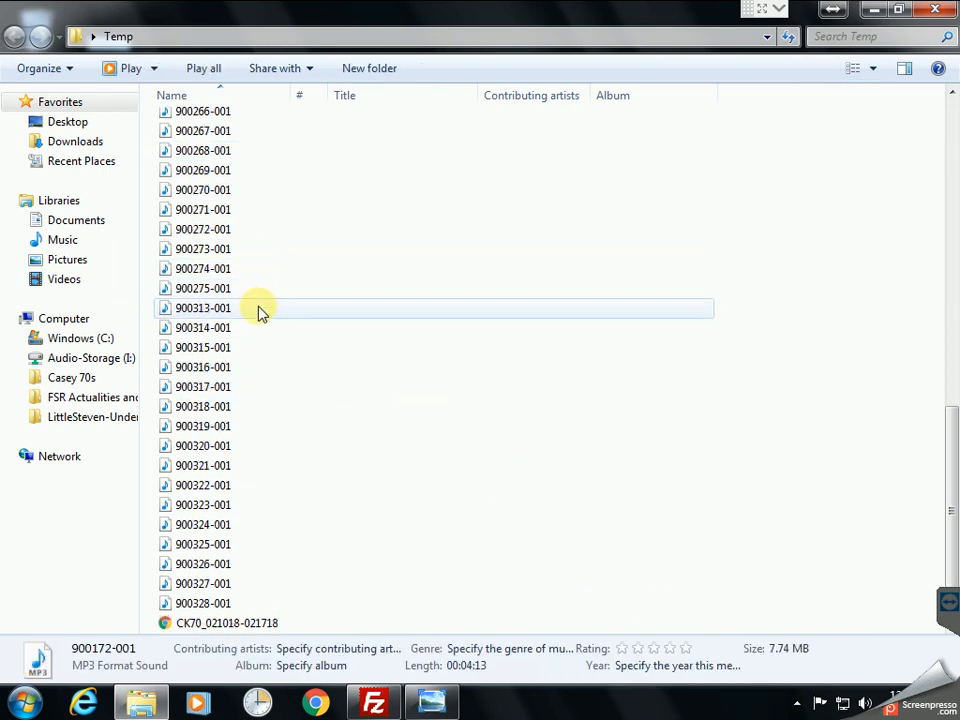
{"action": "left_click", "coordinate": [246, 623]}
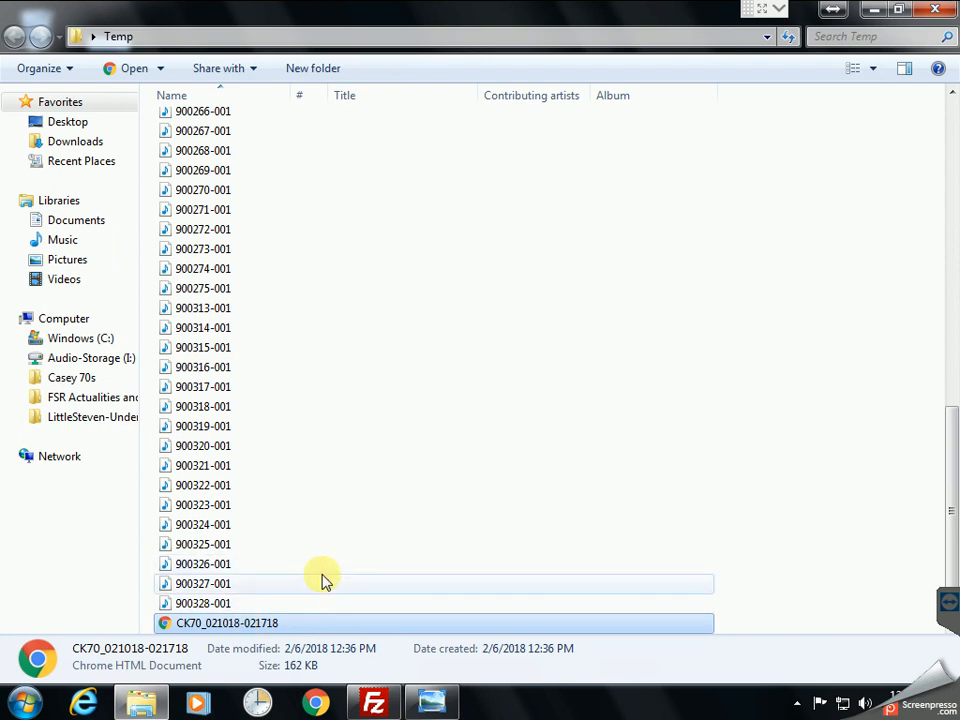
{"action": "left_click", "coordinate": [220, 603]}
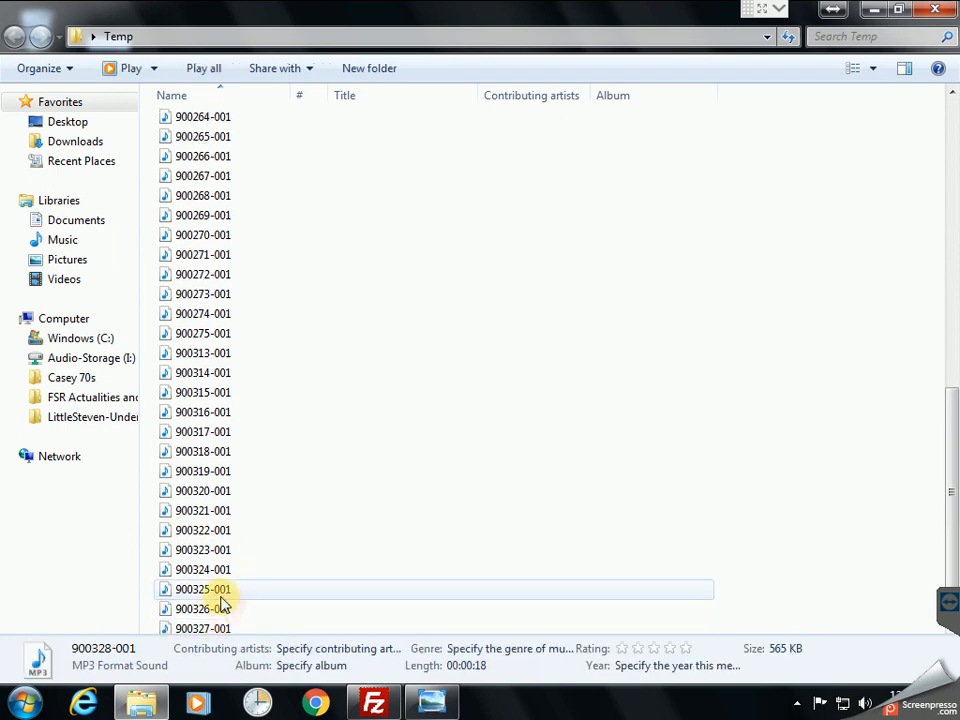
{"action": "scroll", "coordinate": [222, 603], "scroll_direction": "up", "scroll_amount": 12}
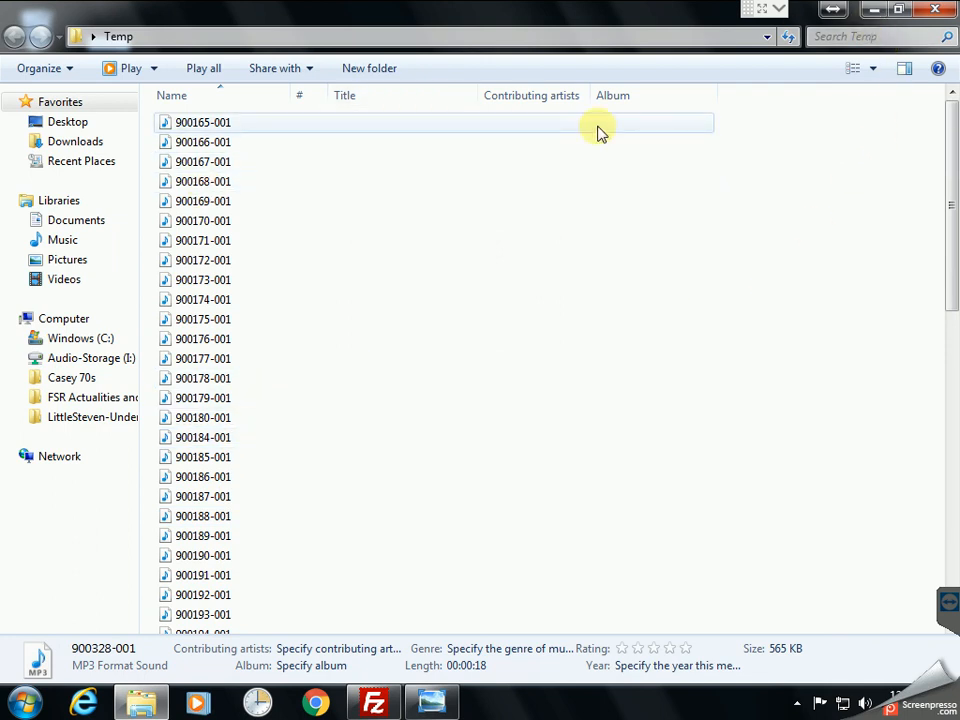
{"action": "left_click", "coordinate": [877, 15]}
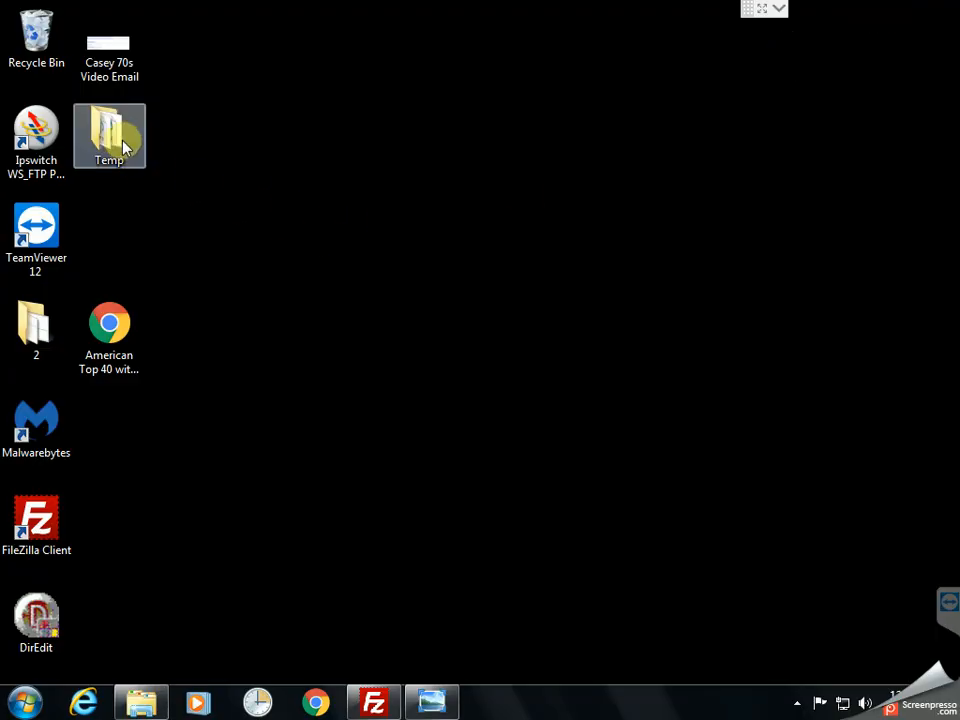
Step: Open the American Top 40 with Casey Kasem PDF and review file numbers like 900165-001
{"action": "left_click_drag", "start_coordinate": [110, 338], "coordinate": [334, 303]}
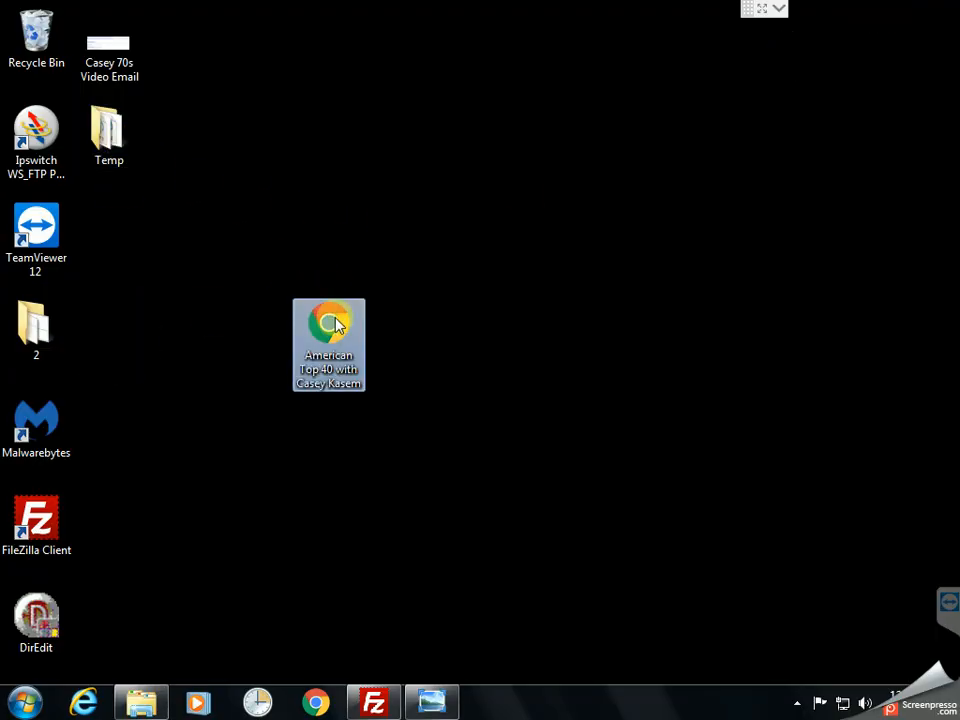
{"action": "double_click", "coordinate": [338, 328]}
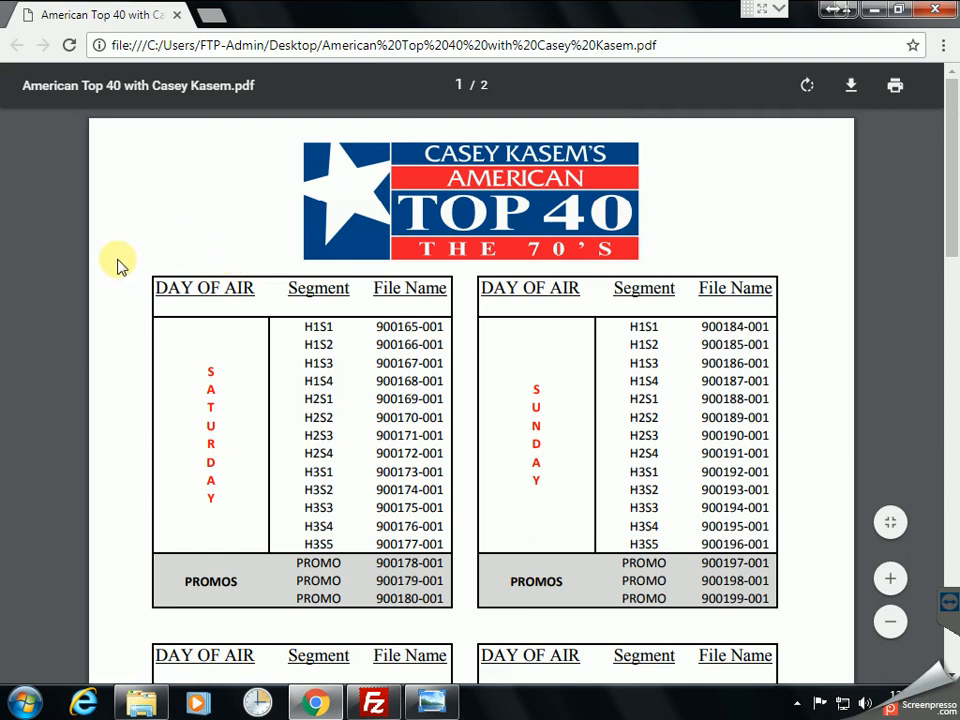
{"action": "scroll", "coordinate": [117, 265], "scroll_direction": "down", "scroll_amount": 1}
{"action": "left_click_drag", "start_coordinate": [377, 230], "coordinate": [443, 232]}
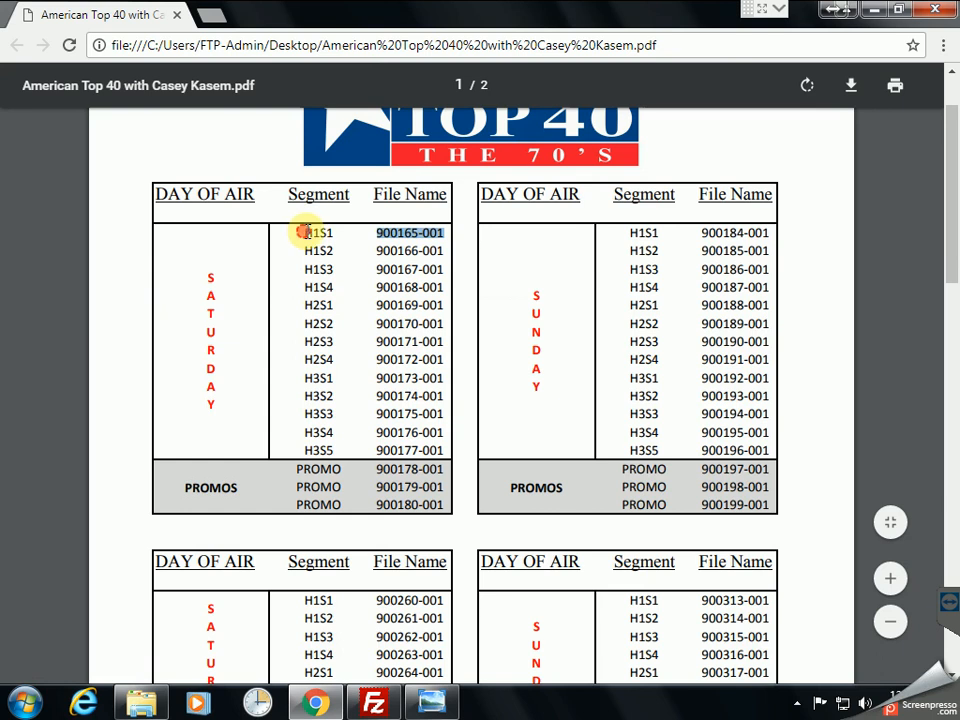
{"action": "left_click_drag", "start_coordinate": [306, 232], "coordinate": [347, 232]}
{"action": "left_click", "coordinate": [405, 228]}
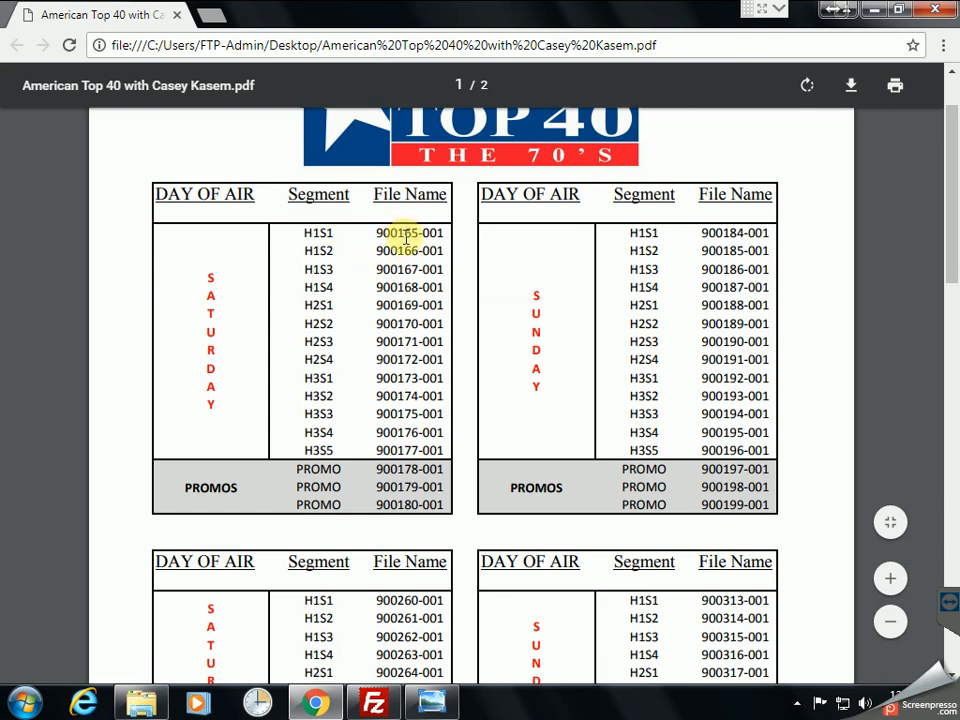
{"action": "scroll", "coordinate": [406, 240], "scroll_direction": "down", "scroll_amount": 3}
{"action": "scroll", "coordinate": [401, 261], "scroll_direction": "up", "scroll_amount": 3}
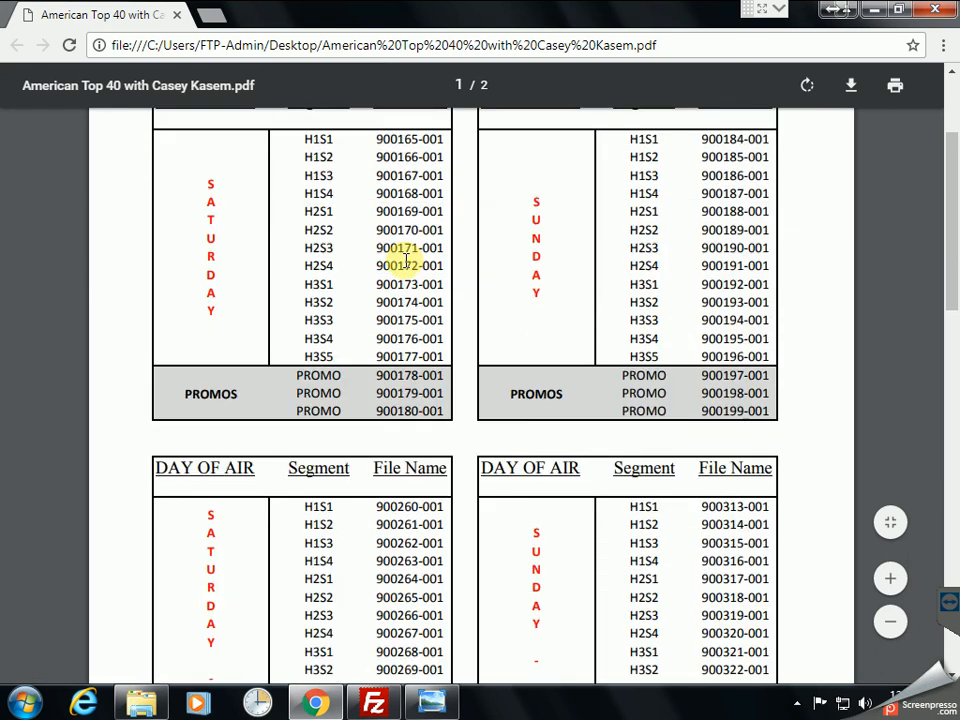
{"action": "scroll", "coordinate": [390, 325], "scroll_direction": "down", "scroll_amount": 5}
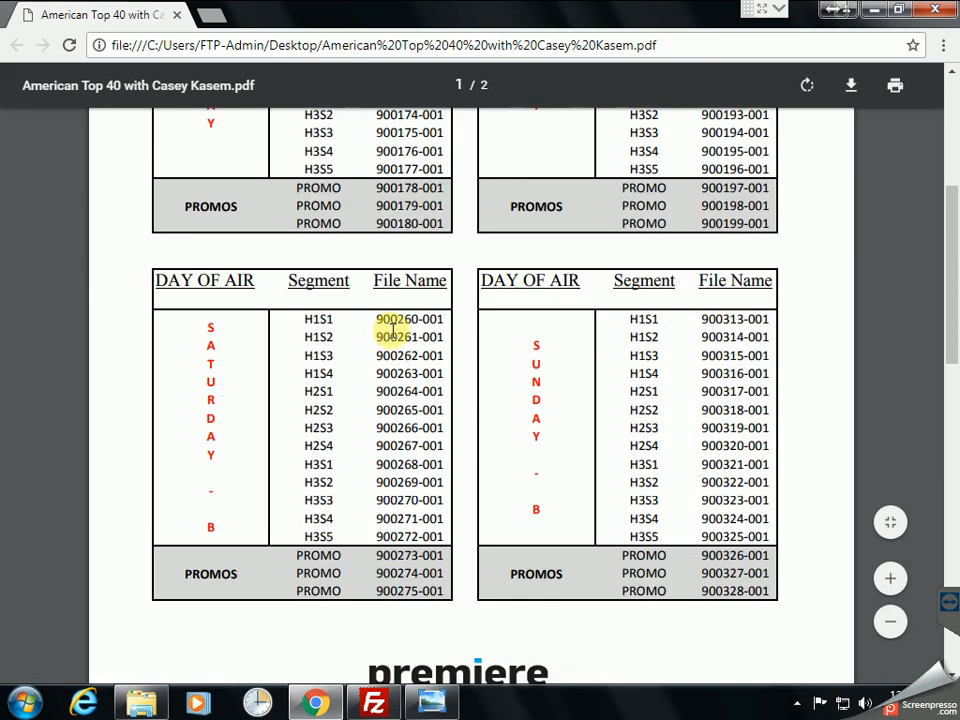
{"action": "scroll", "coordinate": [388, 355], "scroll_direction": "up", "scroll_amount": 2}
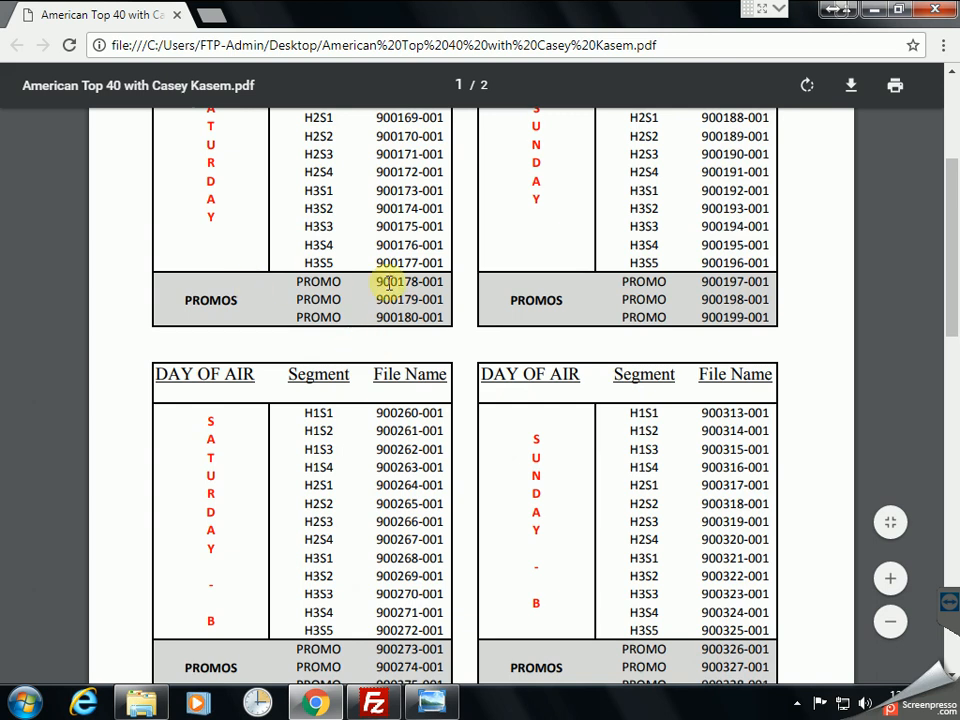
{"action": "scroll", "coordinate": [401, 312], "scroll_direction": "down", "scroll_amount": 1}
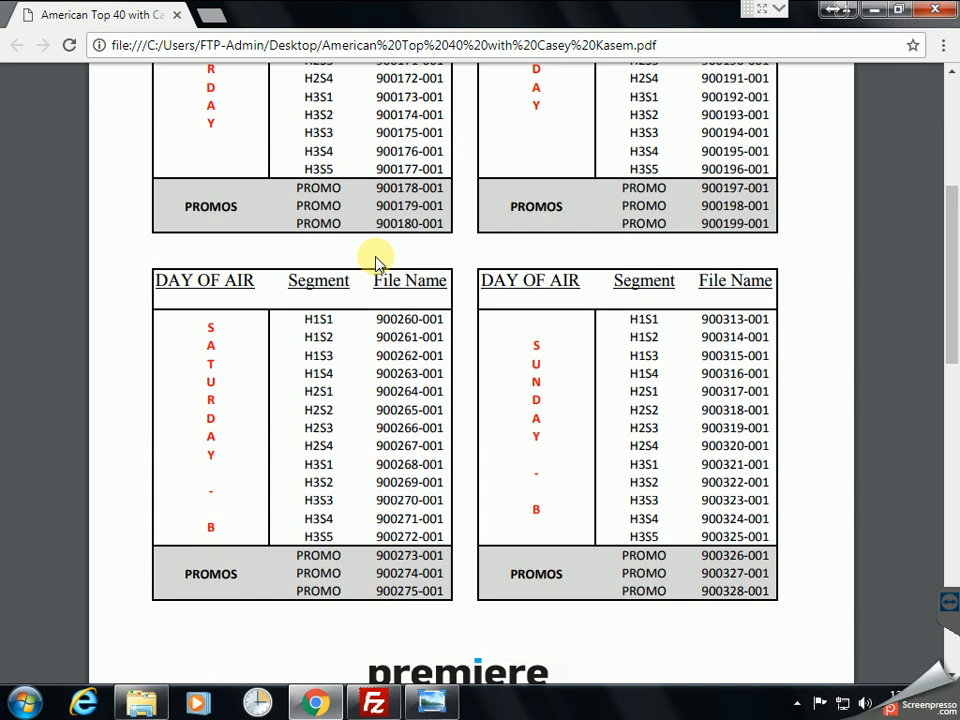
Step: Close the PDF in Chrome and disconnect FileZilla from the server
{"action": "left_click", "coordinate": [934, 17]}
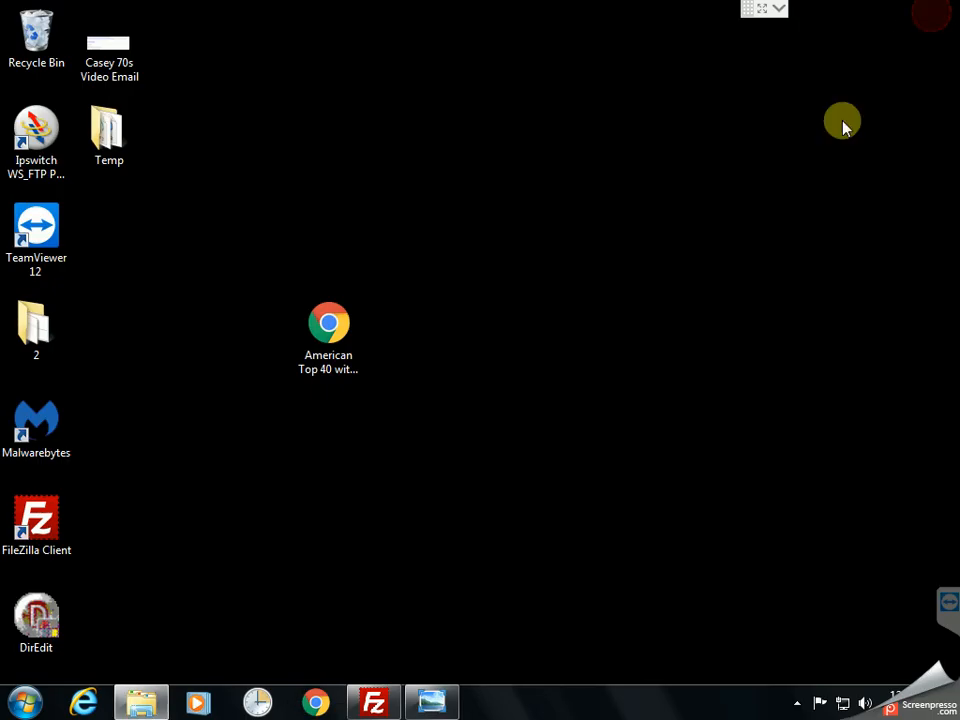
{"action": "left_click", "coordinate": [371, 705]}
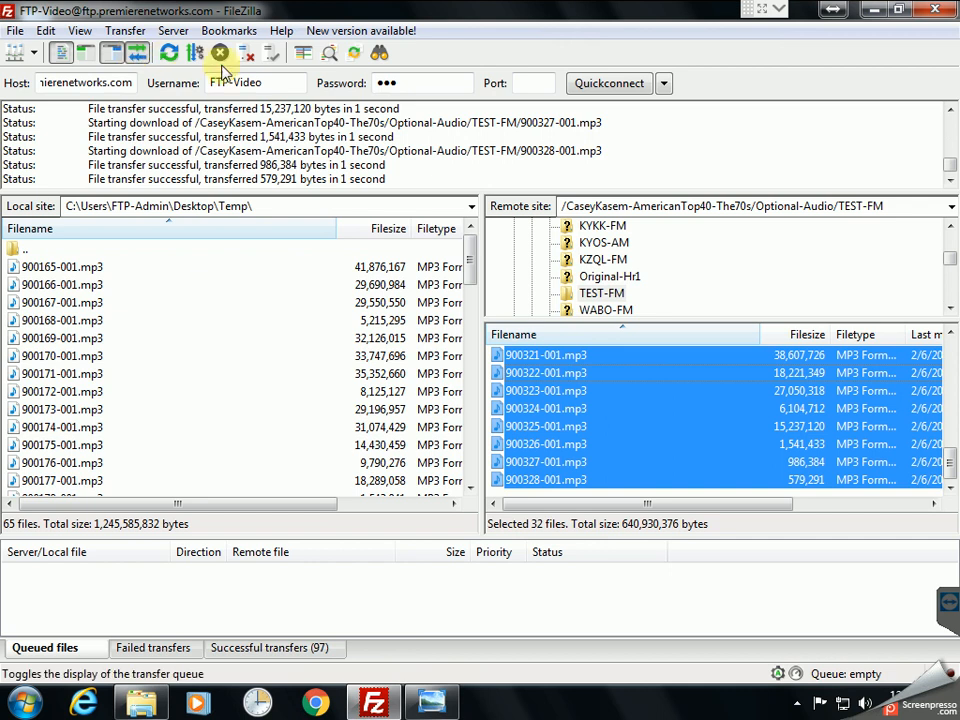
{"action": "left_click", "coordinate": [245, 53]}
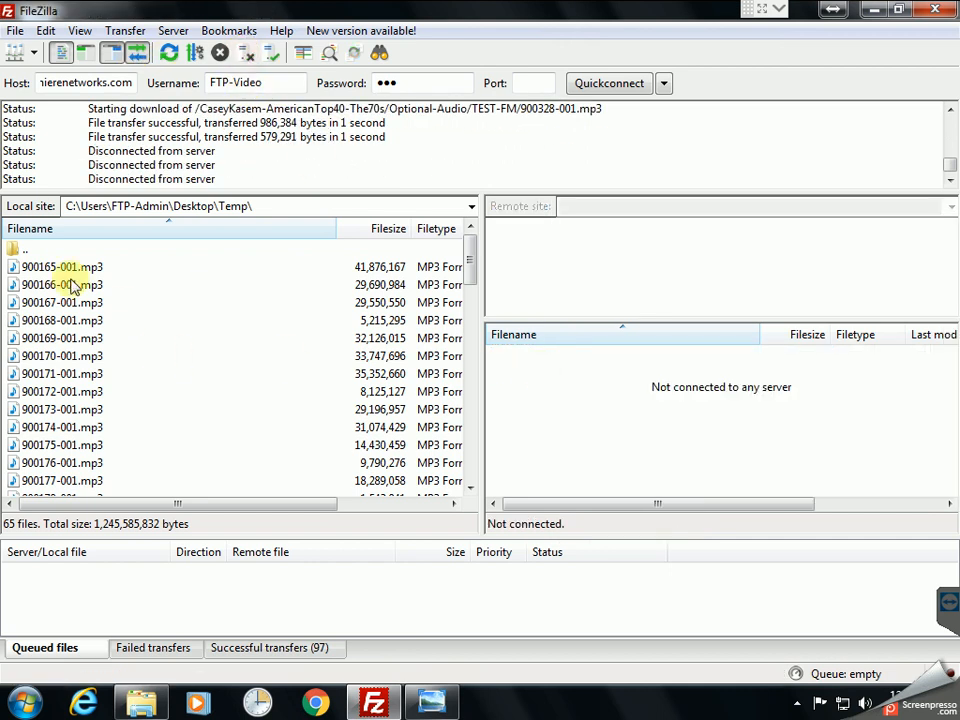
Step: Select all 65 files in the local Desktop\Temp folder and send them to the Recycle Bin
{"action": "left_click", "coordinate": [43, 268]}
{"action": "key", "text": "shift+End"}
{"action": "key", "text": "Delete"}
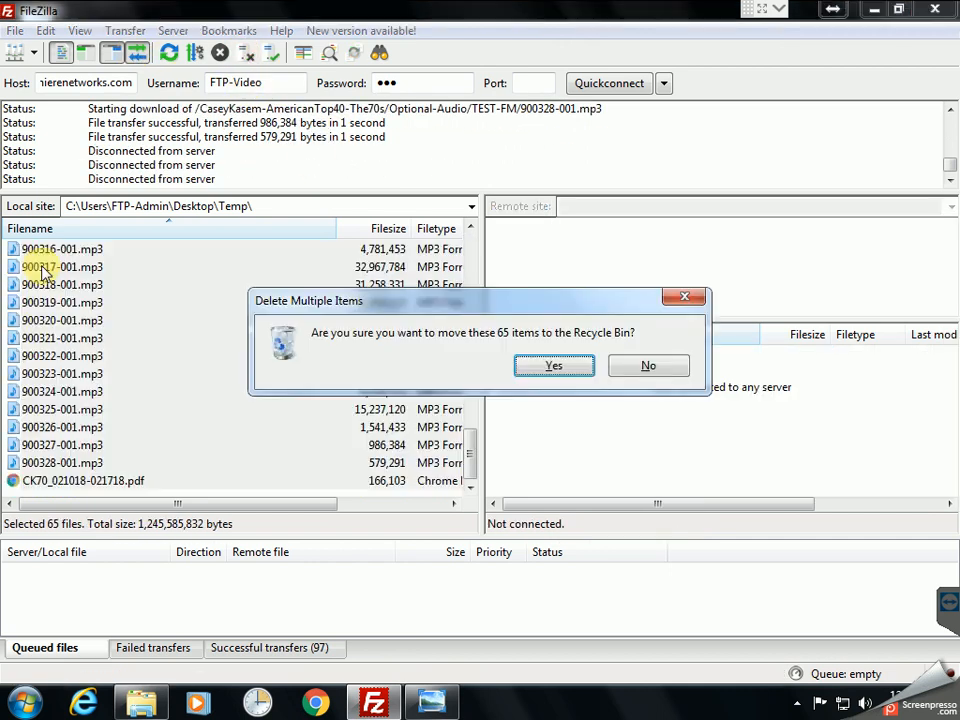
{"action": "key", "text": "Return"}
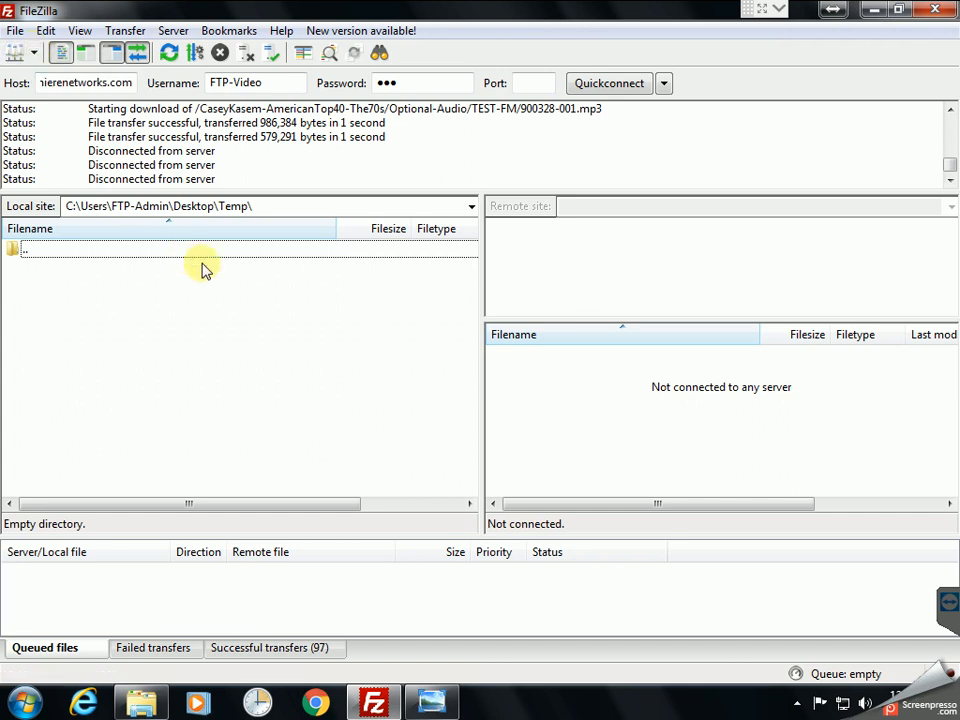
Step: In Site Manager, add a new site named 70s with host ftp.premierenetworks.com
{"action": "left_click", "coordinate": [15, 29]}
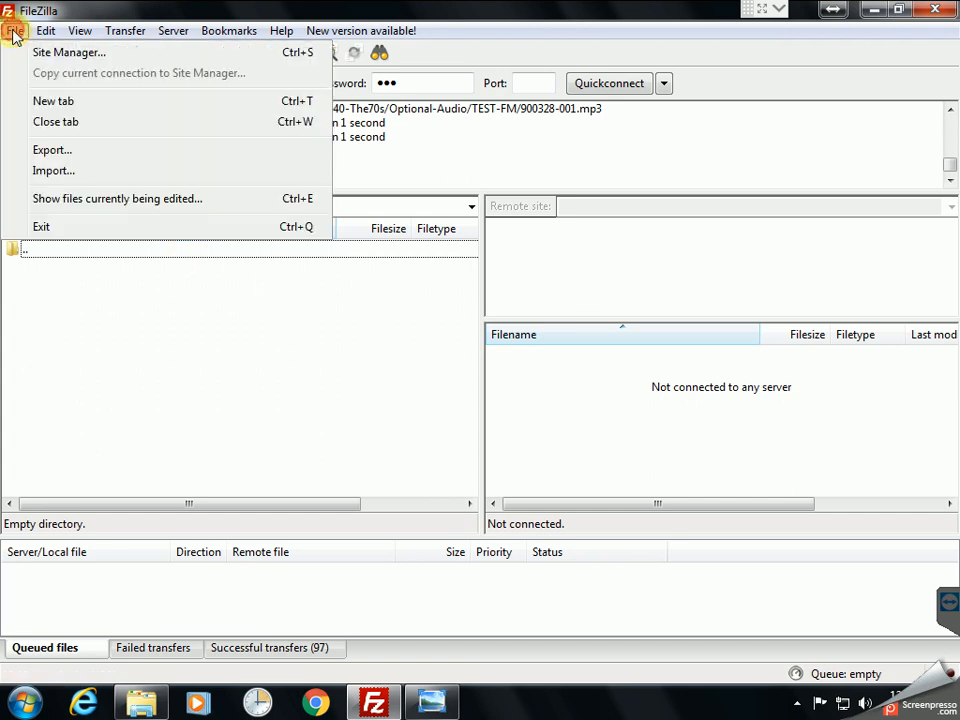
{"action": "left_click", "coordinate": [35, 56]}
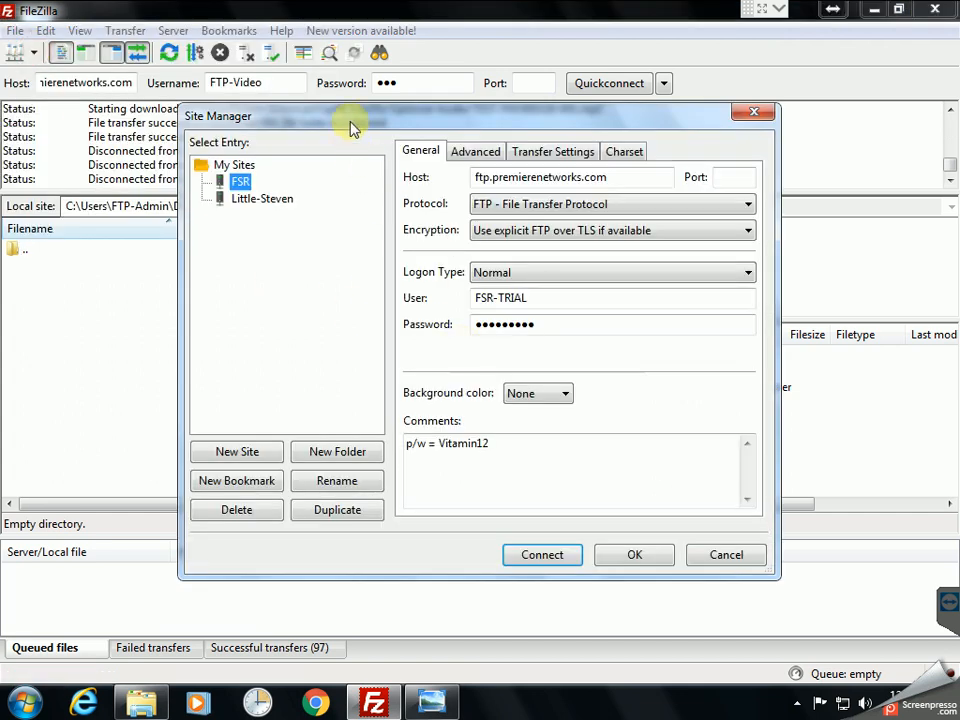
{"action": "left_click_drag", "start_coordinate": [354, 137], "coordinate": [381, 141]}
{"action": "left_click", "coordinate": [250, 469]}
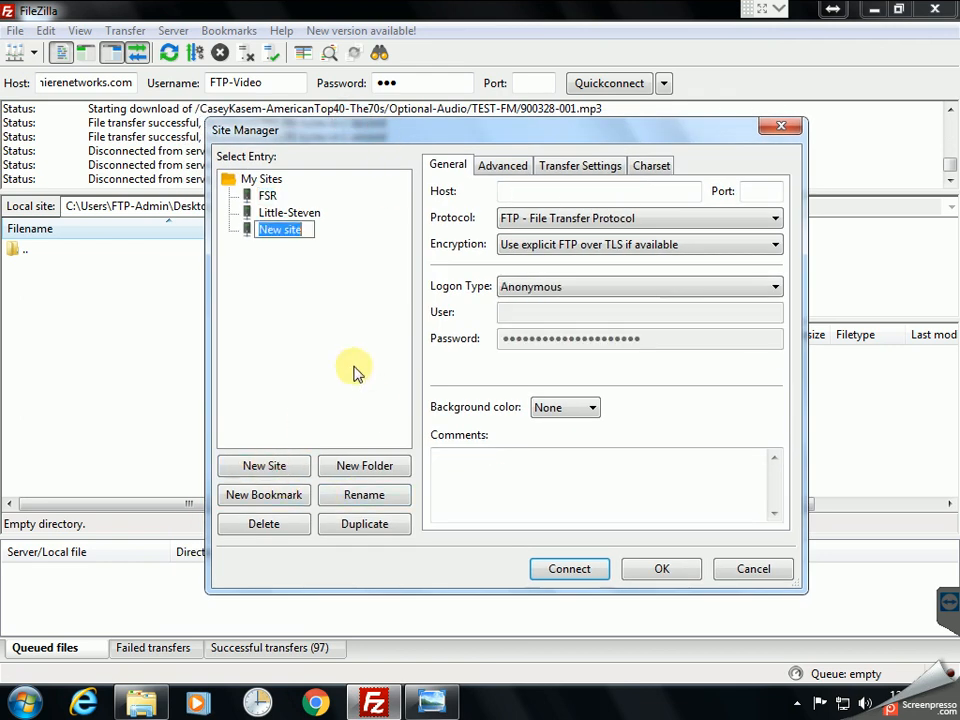
{"action": "type", "text": "70s"}
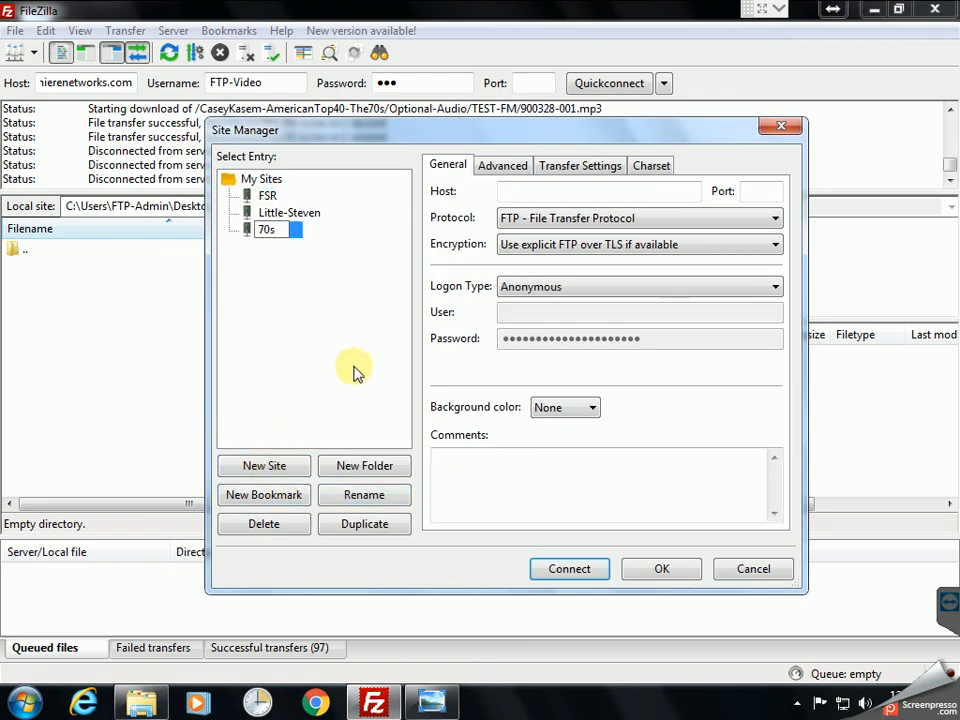
{"action": "key", "text": "Return"}
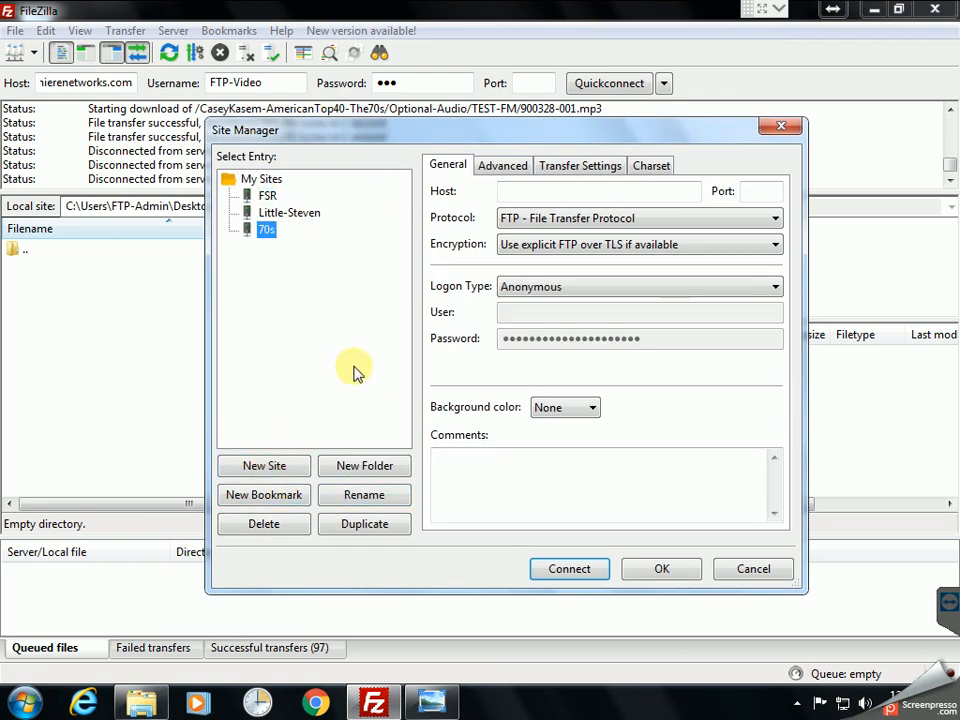
{"action": "left_click", "coordinate": [535, 197]}
{"action": "type", "text": "ftp.premierenetworks.com"}
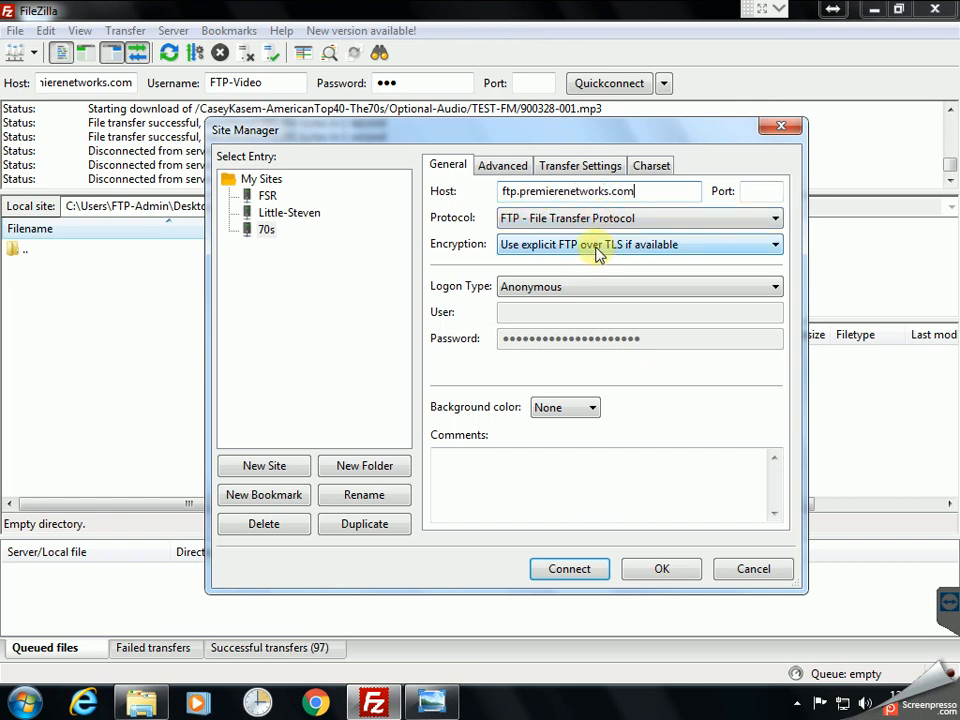
Step: Set the 70s site's logon type to Normal and enter the account's user name and password
{"action": "left_click", "coordinate": [585, 291]}
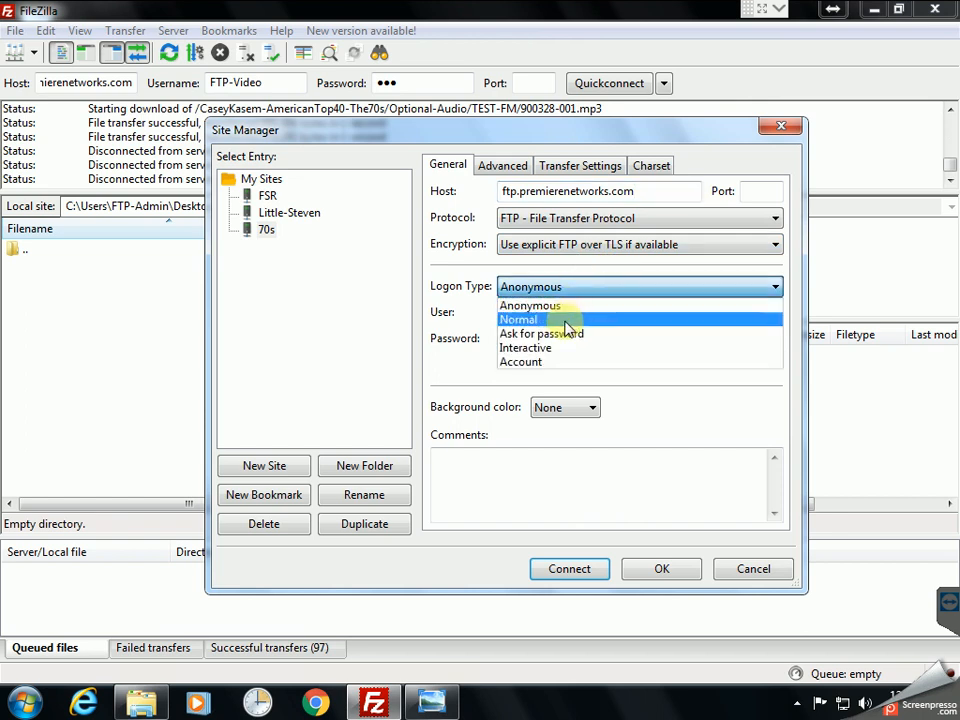
{"action": "left_click", "coordinate": [563, 319]}
{"action": "left_click", "coordinate": [541, 317]}
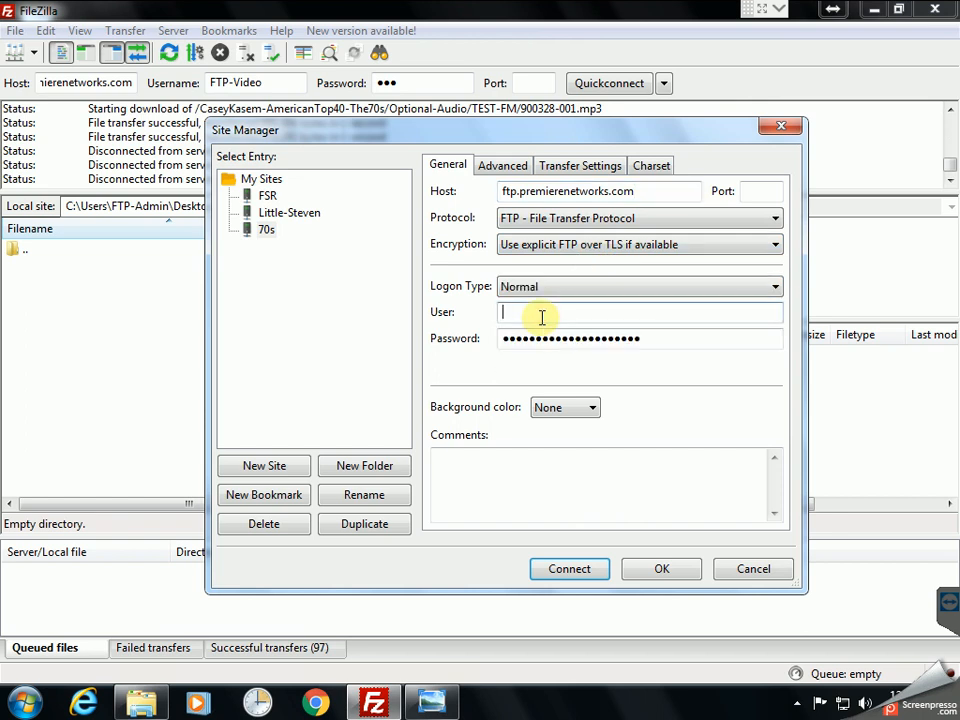
{"action": "type", "text": "FTP-Video"}
{"action": "key", "text": "Tab"}
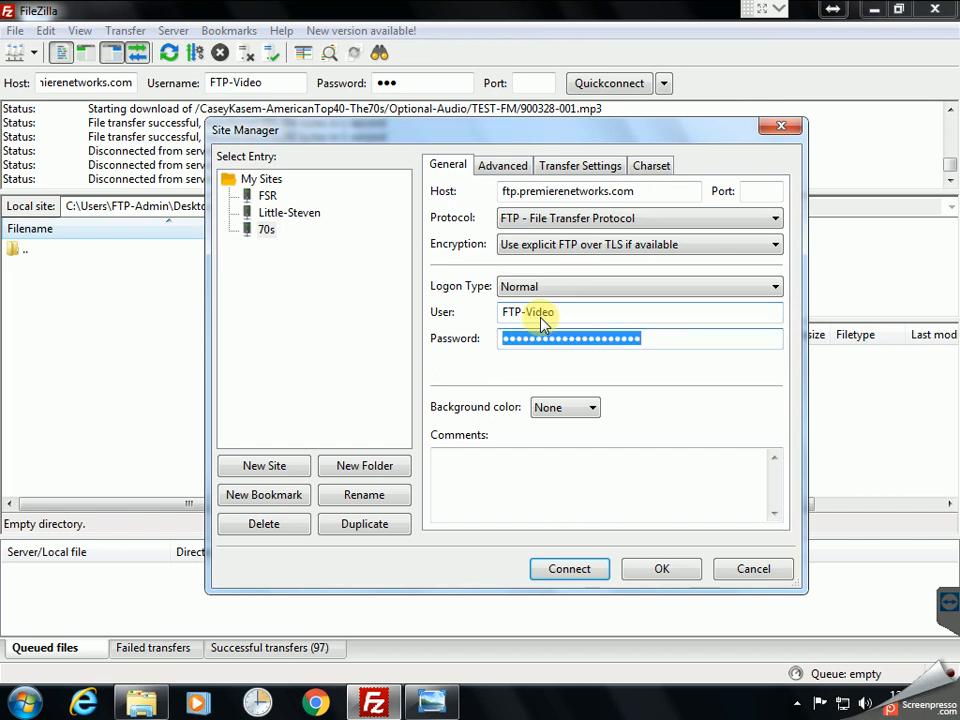
{"action": "type", "text": "•••"}
Step: Add a comment to the 70s site noting the password
{"action": "left_click", "coordinate": [495, 458]}
{"action": "type", "text": "p"}
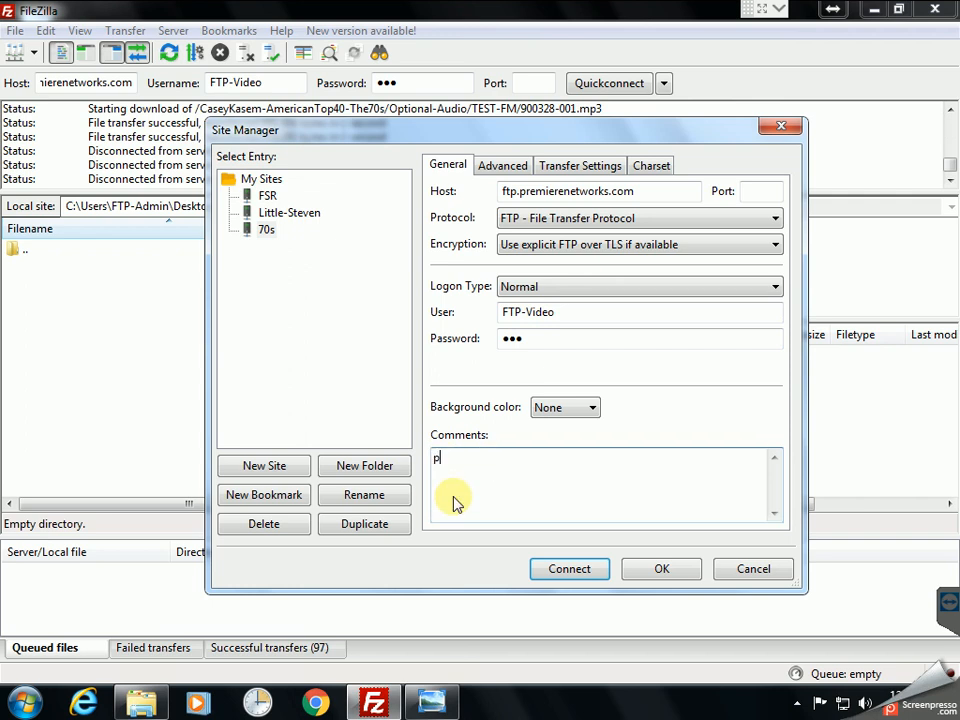
{"action": "type", "text": "/w="}
{"action": "key", "text": "BackSpace"}
{"action": "type", "text": "= FTP"}
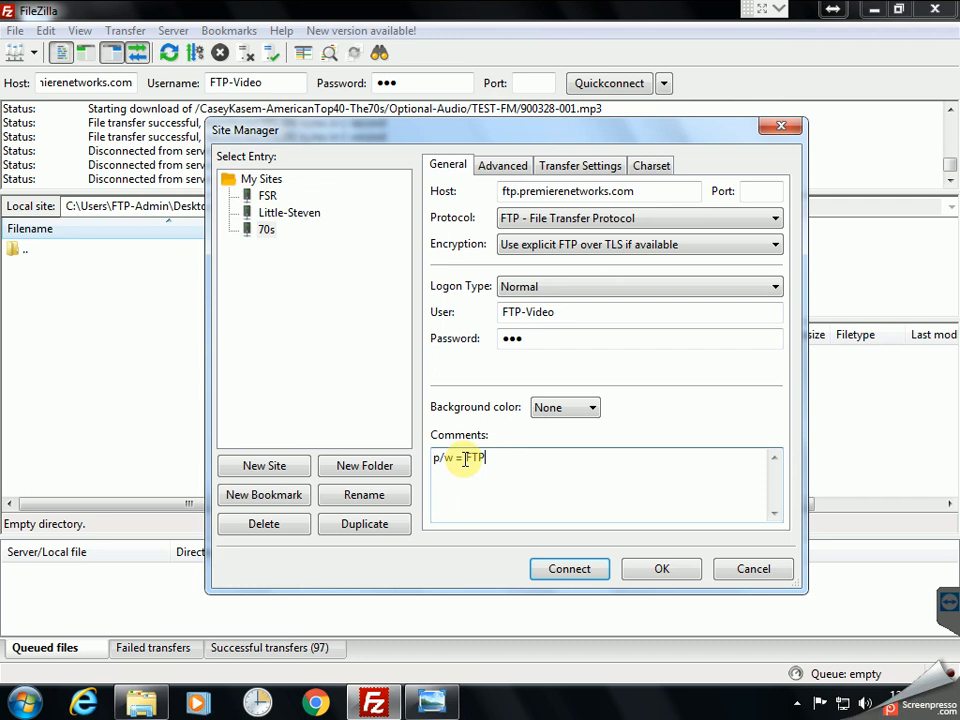
Step: Set the 70s site's default local directory to Desktop\Temp on the Advanced tab
{"action": "left_click", "coordinate": [510, 169]}
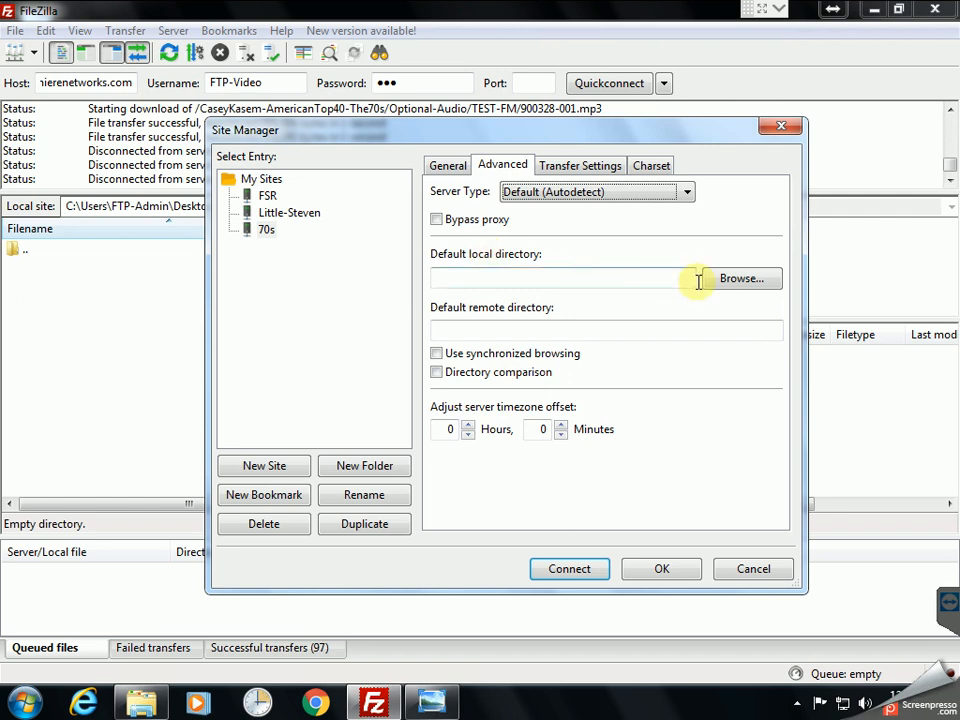
{"action": "left_click", "coordinate": [745, 280]}
{"action": "left_click", "coordinate": [289, 272]}
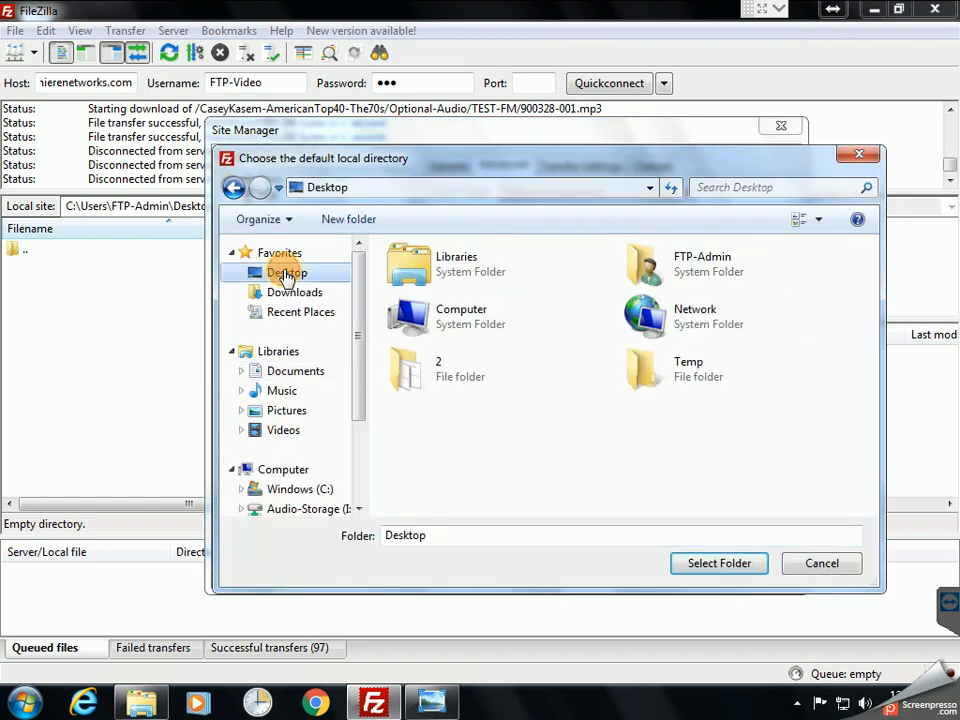
{"action": "double_click", "coordinate": [690, 376]}
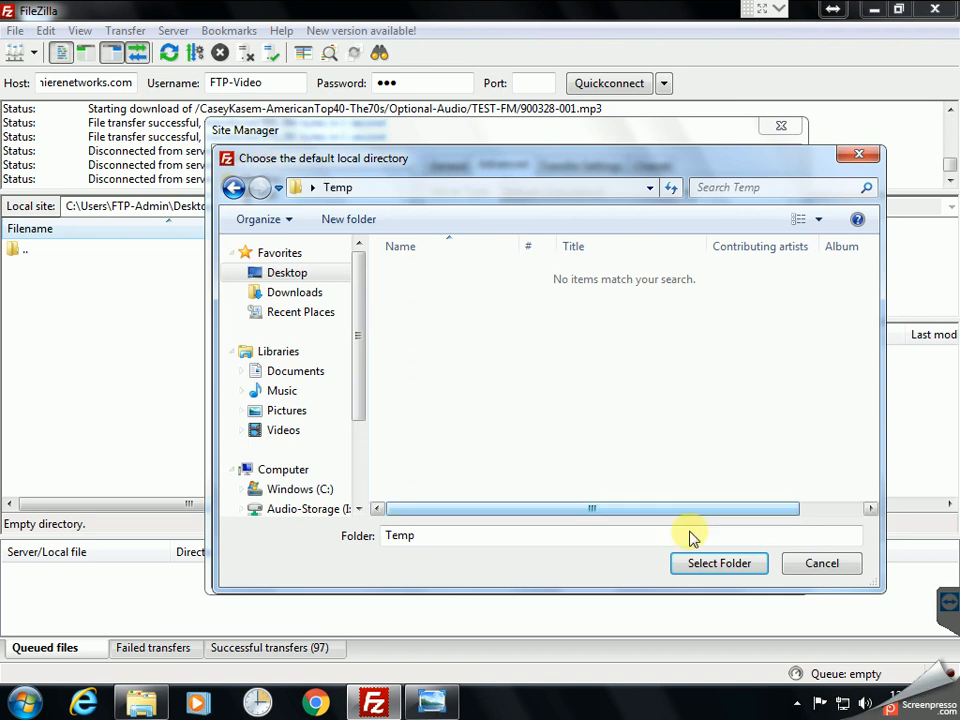
{"action": "left_click", "coordinate": [718, 566]}
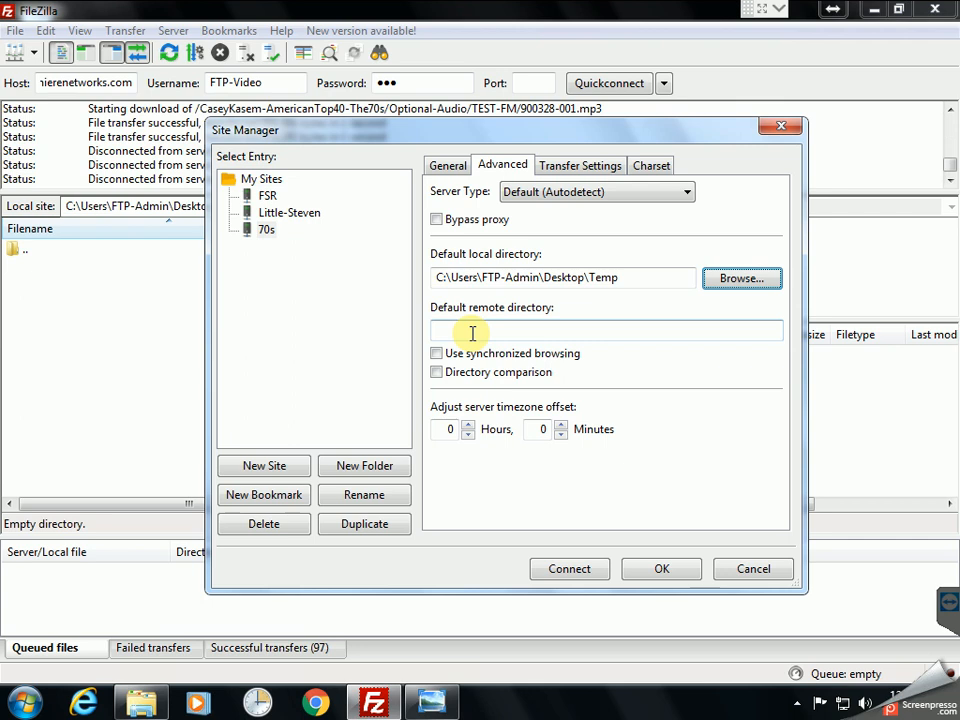
Step: Set the default remote directory to /CaseyKasem-AmericanTop40-The70s/TEST-FM
{"action": "left_click", "coordinate": [451, 333]}
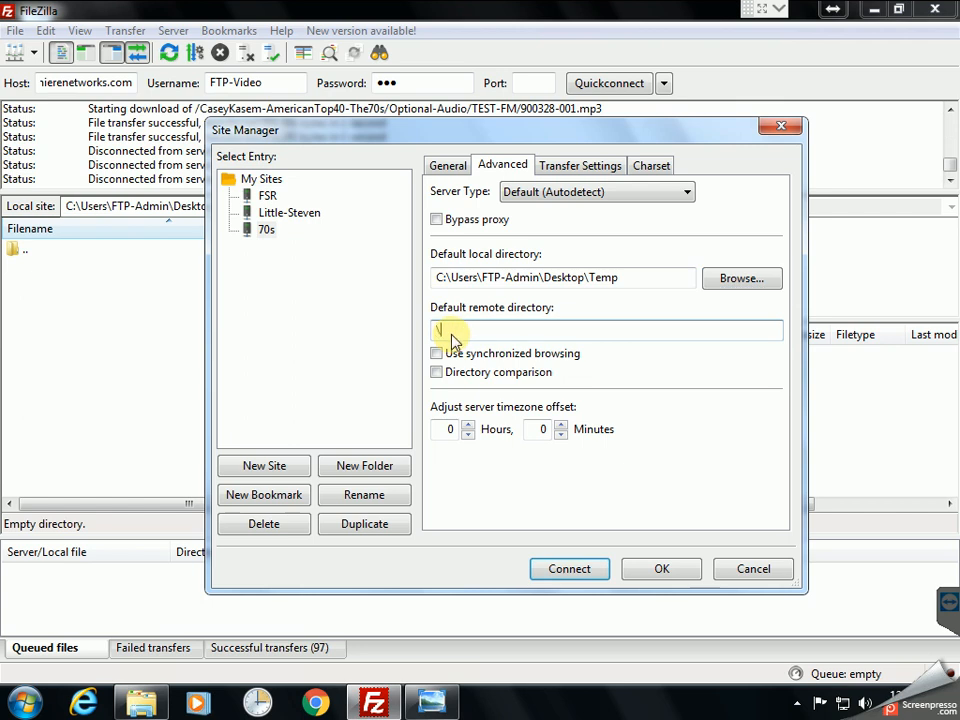
{"action": "type", "text": "/CaseyKasem-AmericanTop"}
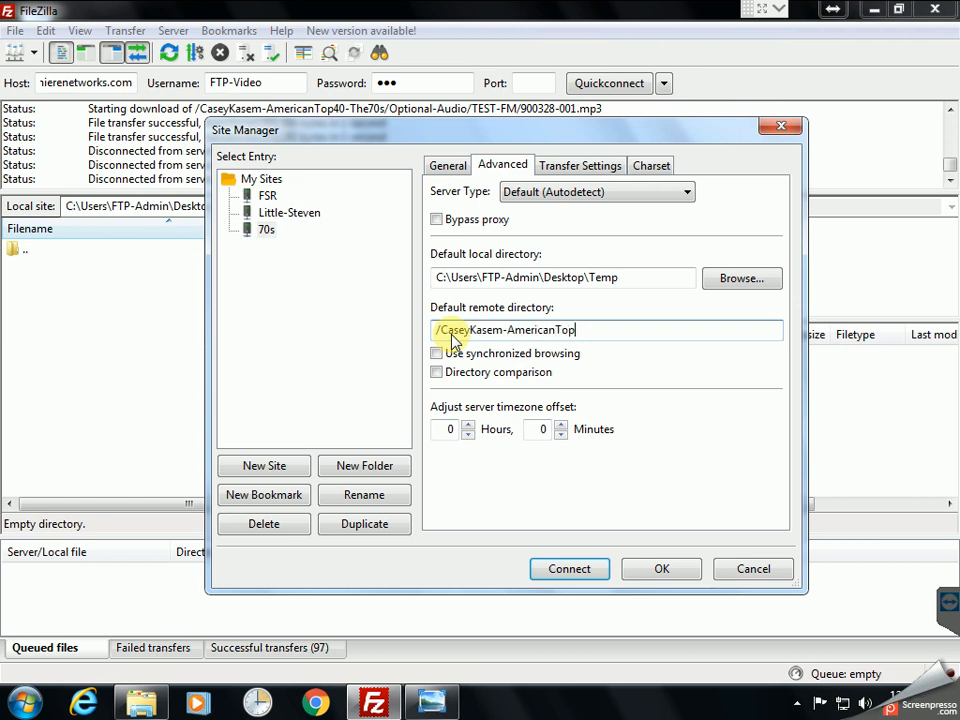
{"action": "type", "text": "40-The70s/TEST-FM"}
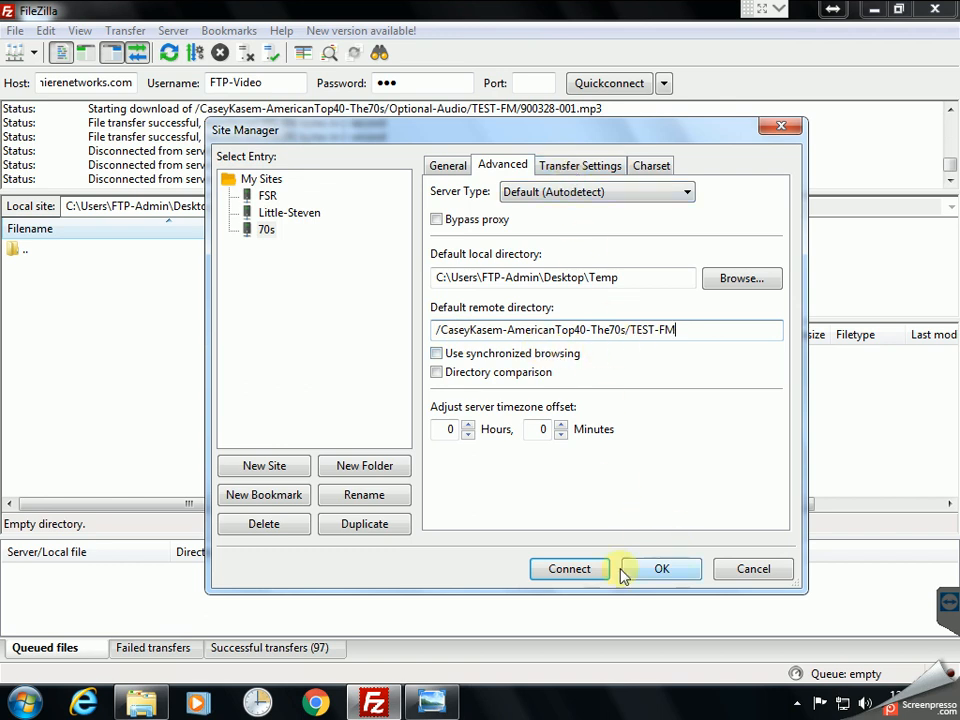
Step: Connect with the saved 70s site to open TEST-FM, then close FileZilla
{"action": "left_click", "coordinate": [562, 571]}
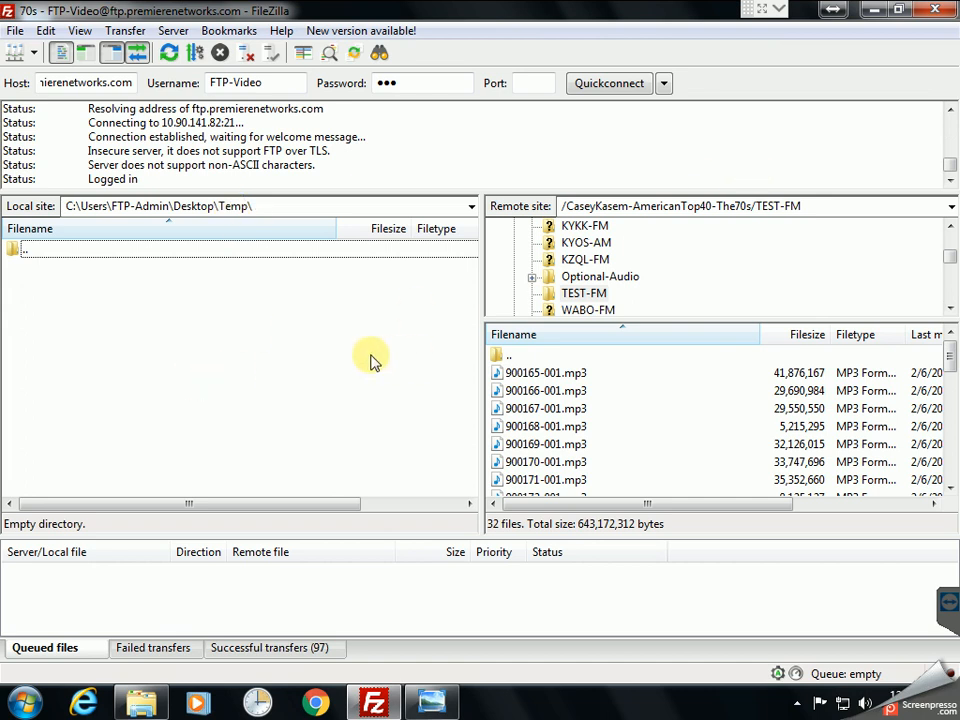
{"action": "left_click", "coordinate": [935, 10]}
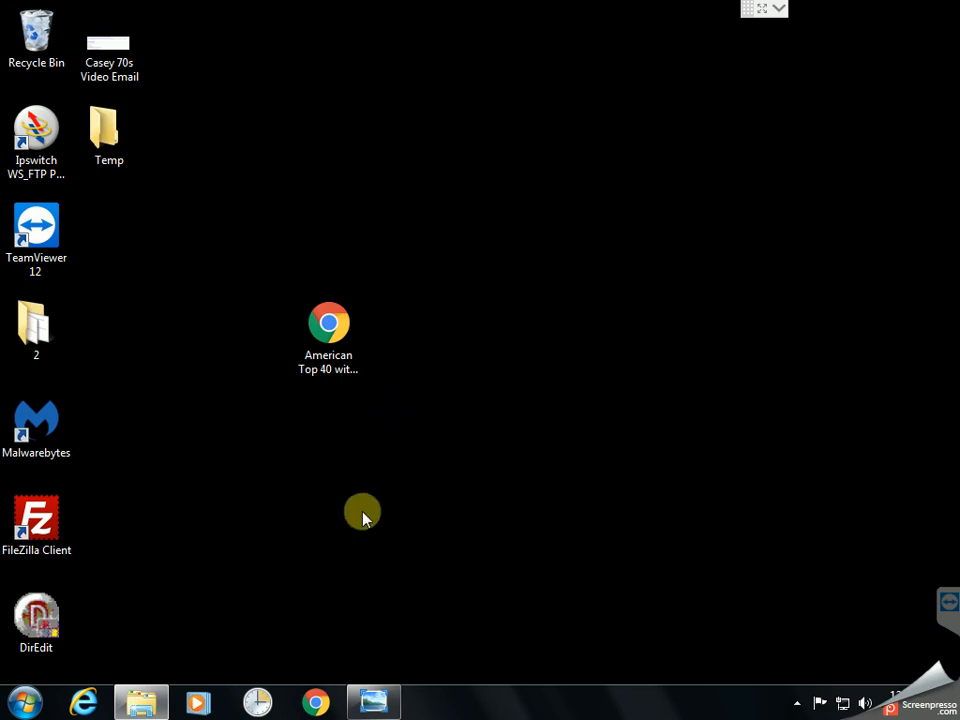
Step: Relaunch FileZilla, dismiss the update notice, and connect to the 70s site from Site Manager
{"action": "double_click", "coordinate": [36, 522]}
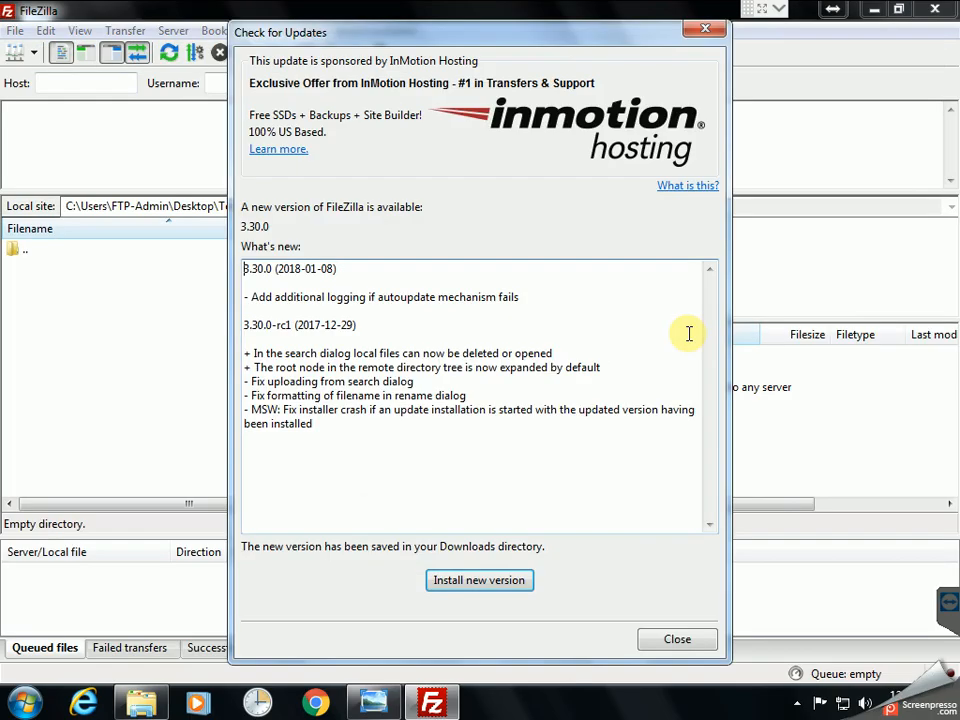
{"action": "left_click", "coordinate": [677, 641]}
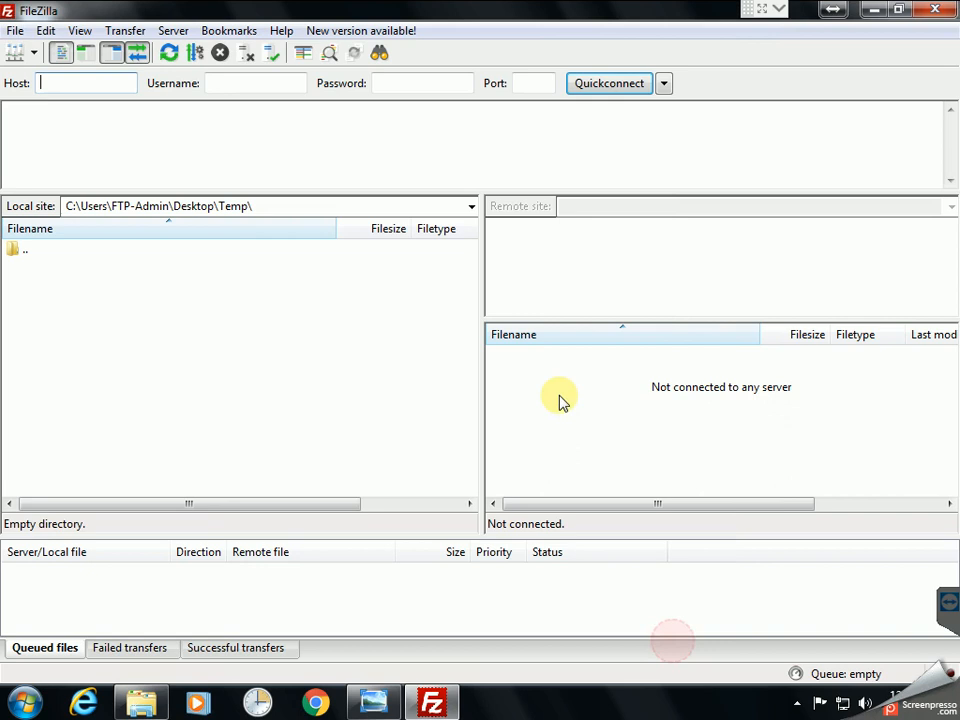
{"action": "left_click", "coordinate": [14, 31]}
{"action": "left_click", "coordinate": [30, 50]}
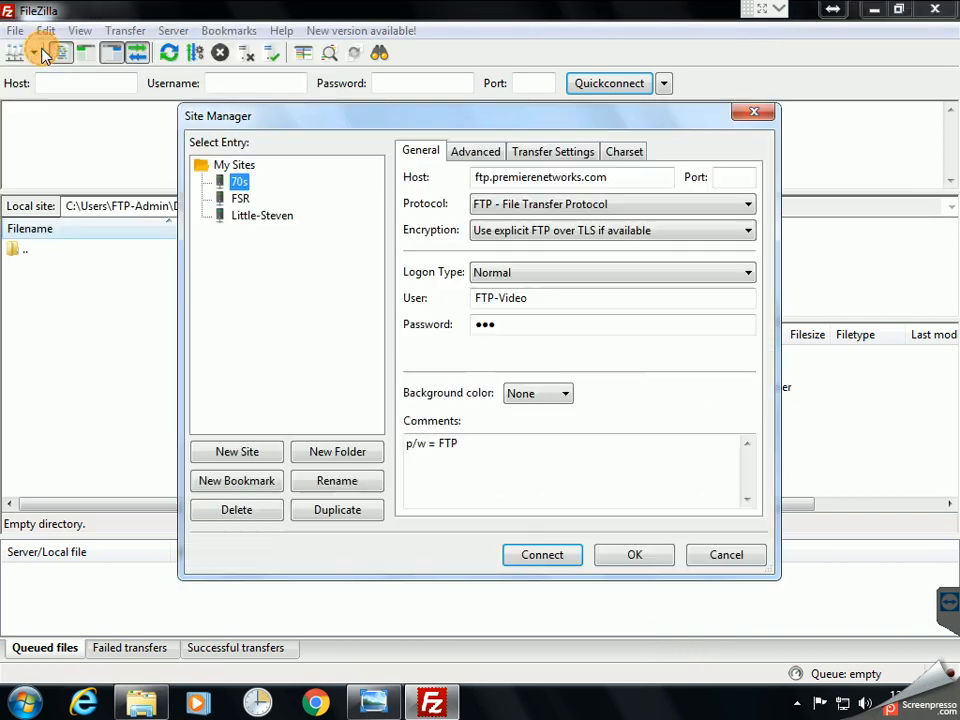
{"action": "left_click", "coordinate": [543, 560]}
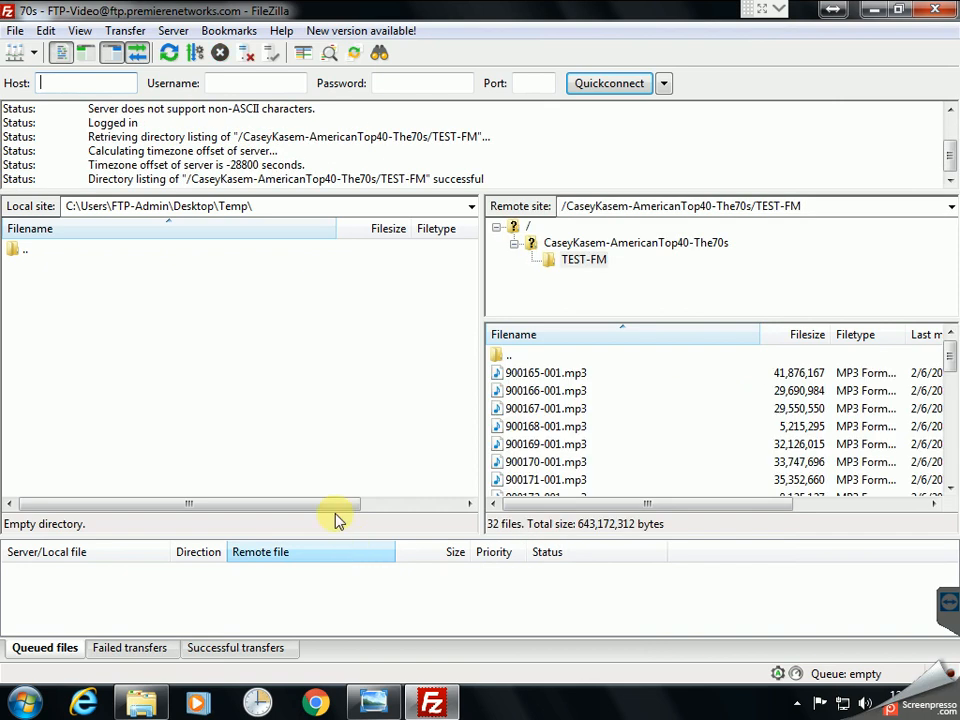
{"action": "left_click", "coordinate": [626, 410]}
Step: Disconnect, then reconnect by picking 70s from the Site Manager dropdown list
{"action": "left_click", "coordinate": [246, 52]}
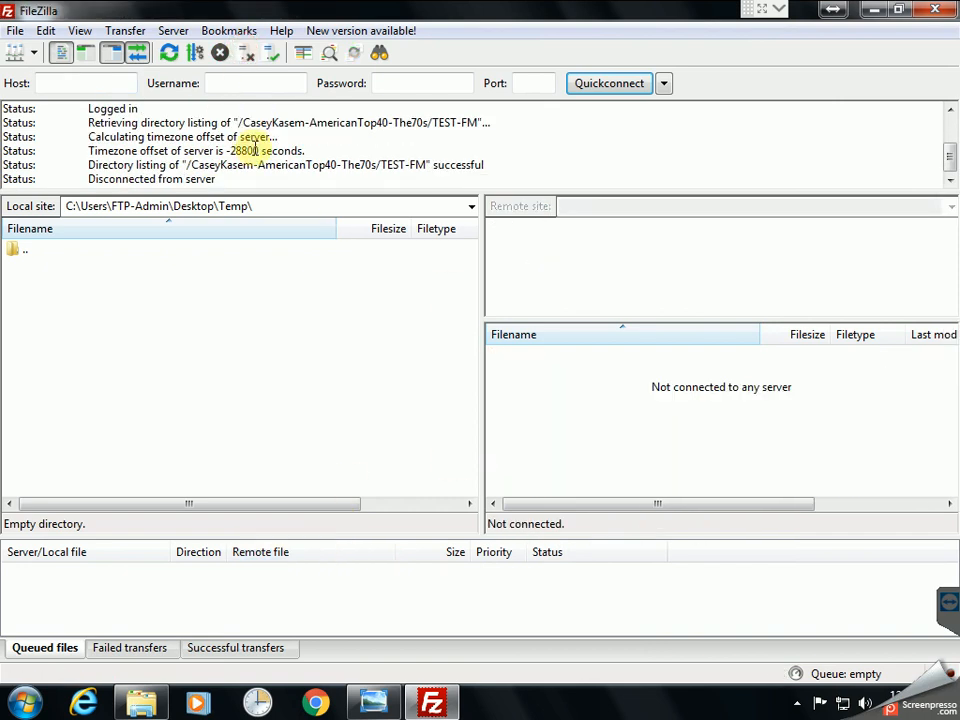
{"action": "left_click", "coordinate": [16, 56]}
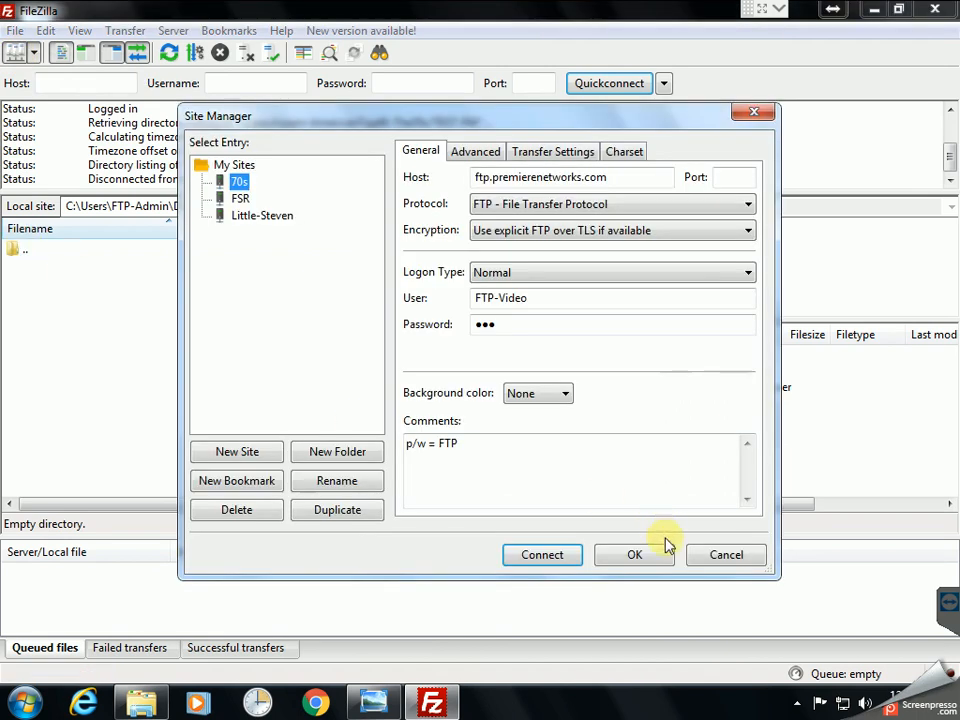
{"action": "left_click", "coordinate": [698, 552]}
{"action": "left_click", "coordinate": [35, 56]}
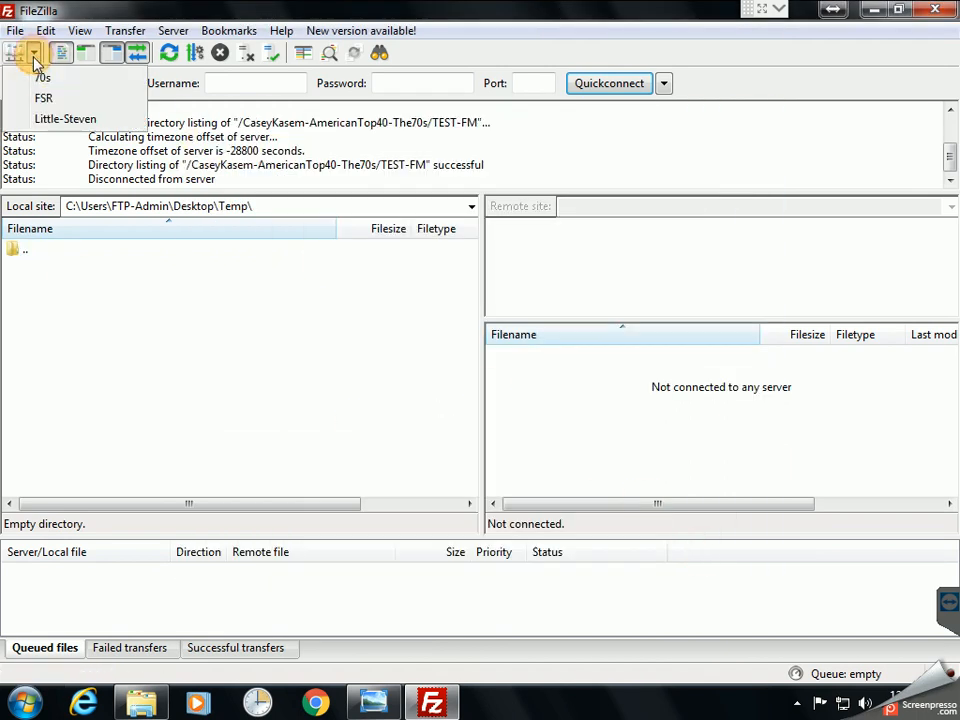
{"action": "left_click", "coordinate": [34, 78]}
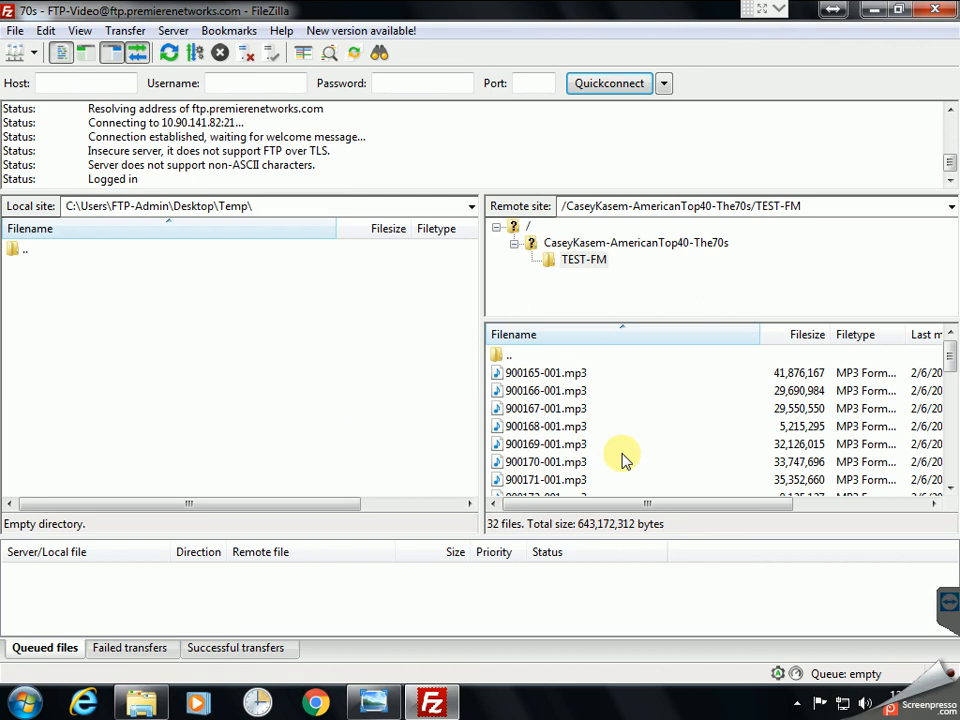